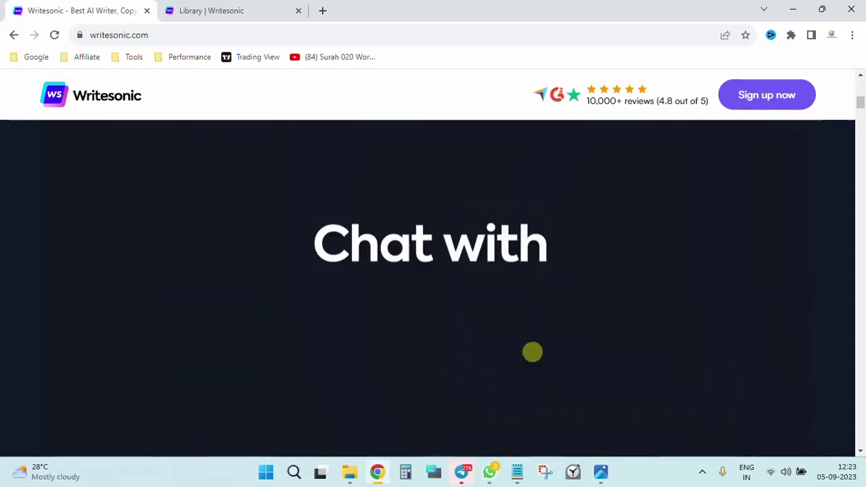
# Switch to the Writesonic template library and open the AI Article Writer 5.0 template.
pyautogui.scroll(5, 638, 306)
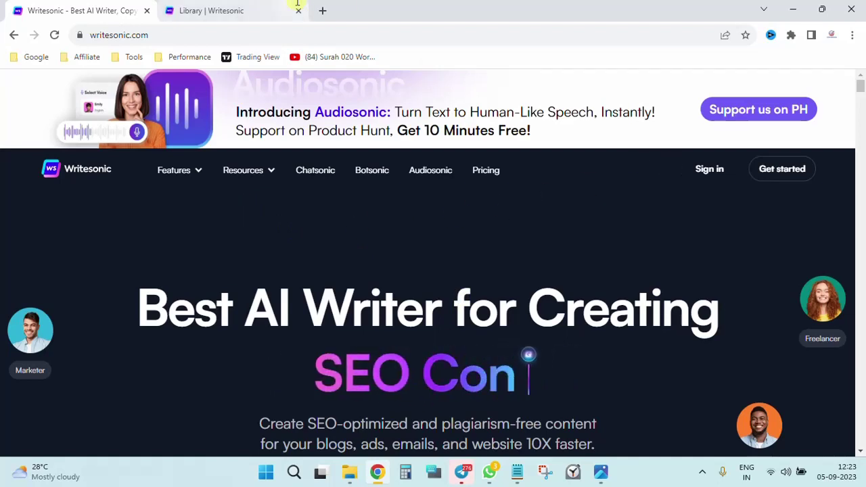
pyautogui.click(230, 7)
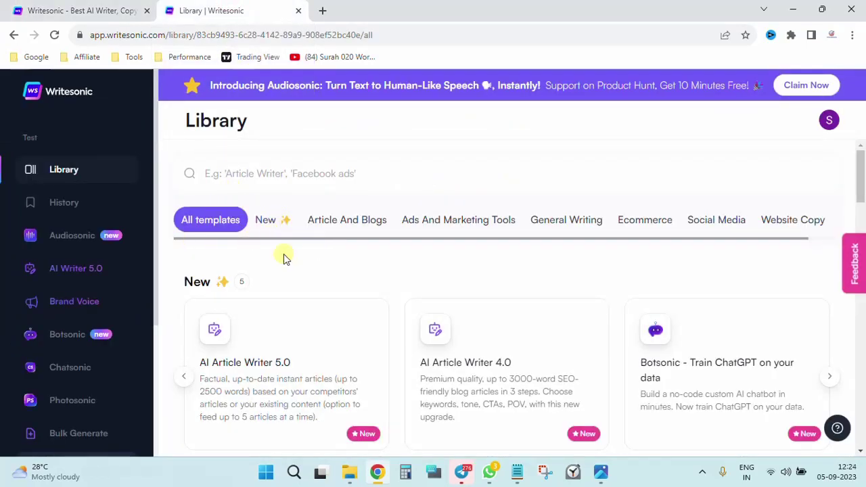
pyautogui.scroll(-1, 283, 253)
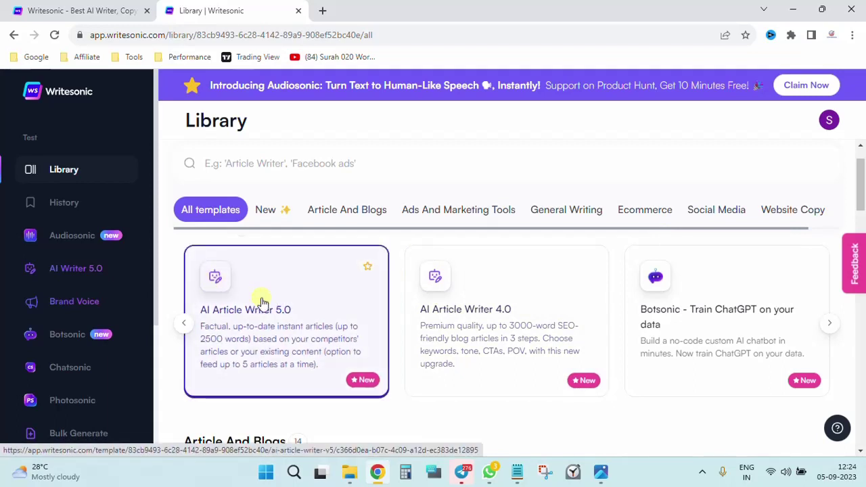
pyautogui.click(303, 312)
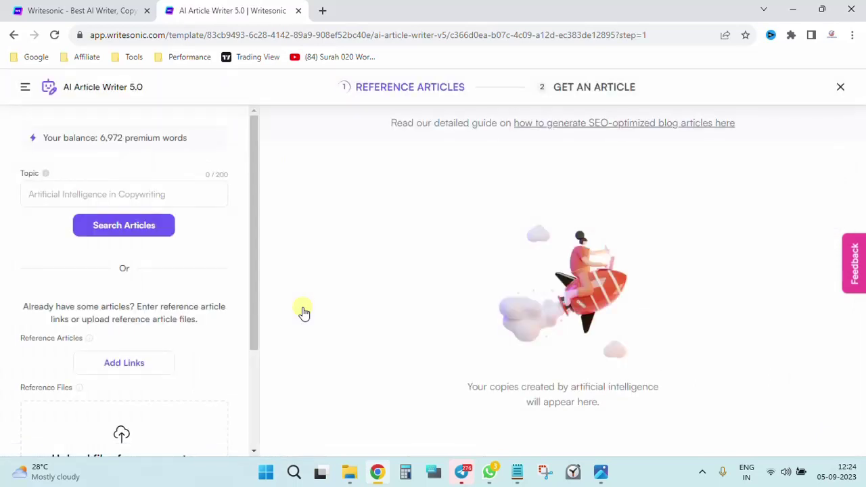
# Search for reference articles on the topic "Writesonic" in AI Article Writer 5.0.
pyautogui.click(92, 192)
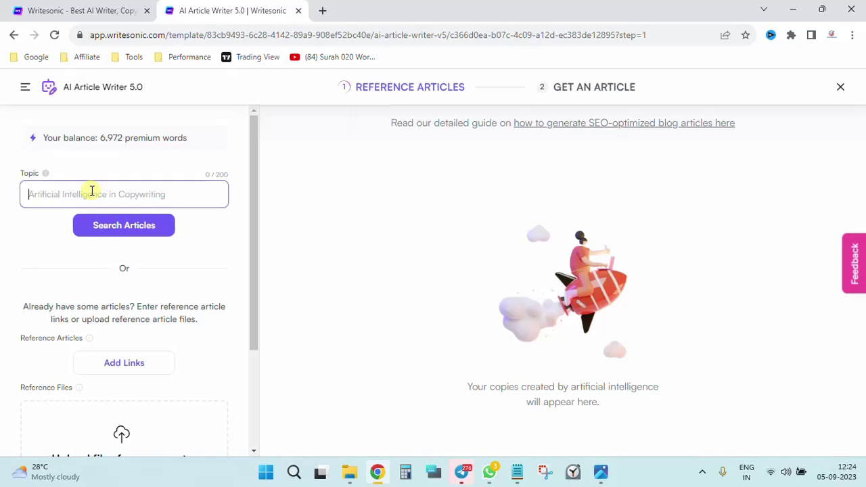
pyautogui.write('Writesonic')
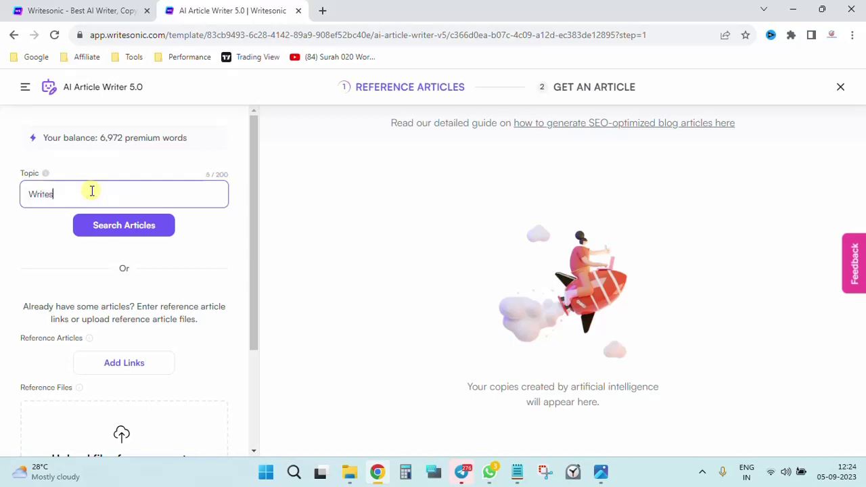
pyautogui.click(140, 224)
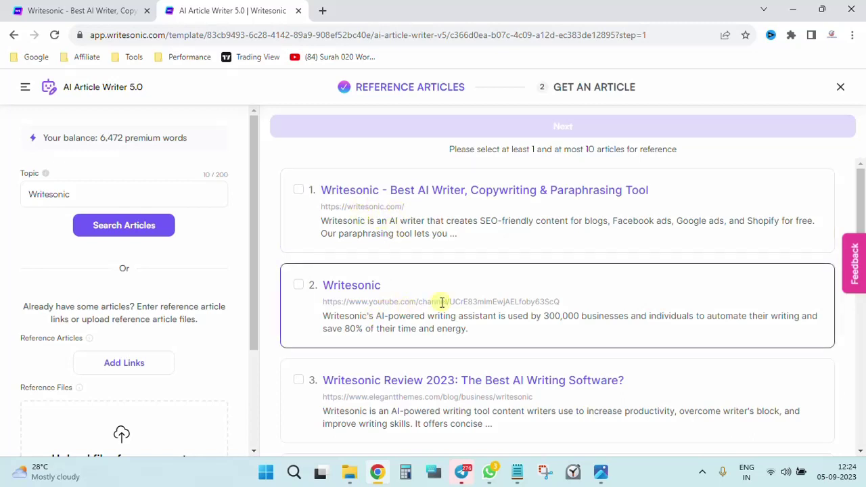
# Examine the reference article "Writesonic Review 2023: The Best AI Writing Software?" and close it to return to the article results.
pyautogui.scroll(-1, 481, 386)
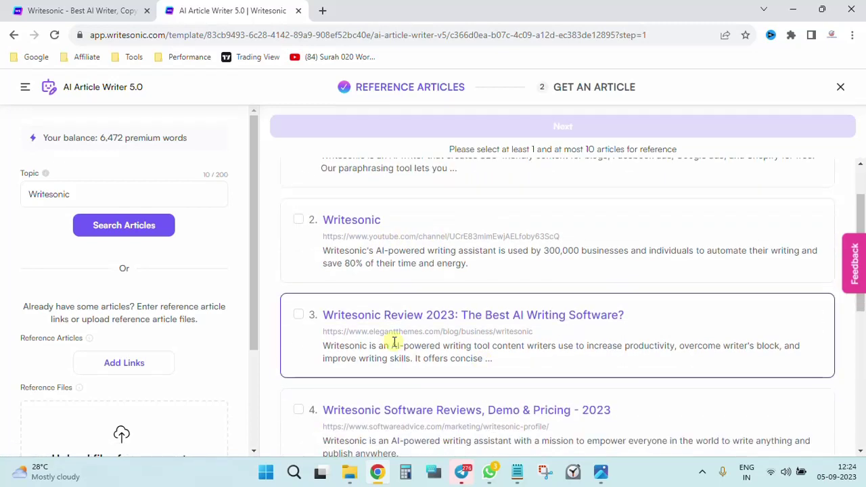
pyautogui.click(472, 315)
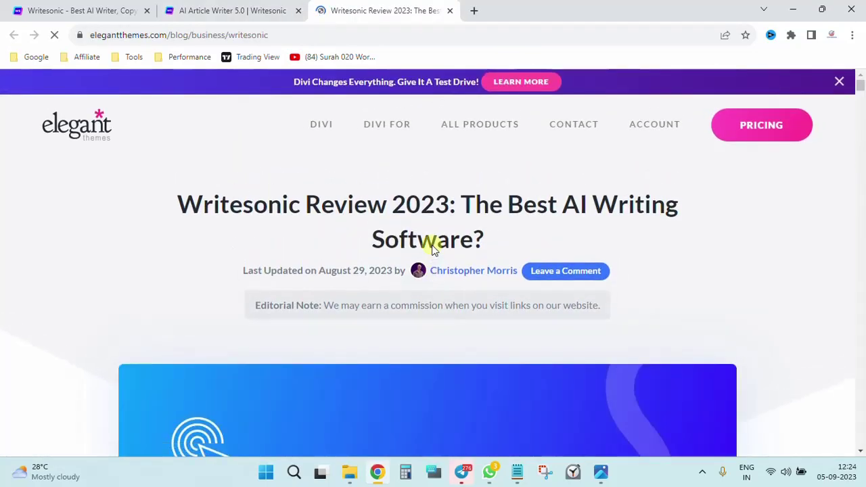
pyautogui.scroll(-4, 432, 245)
pyautogui.scroll(-8, 432, 245)
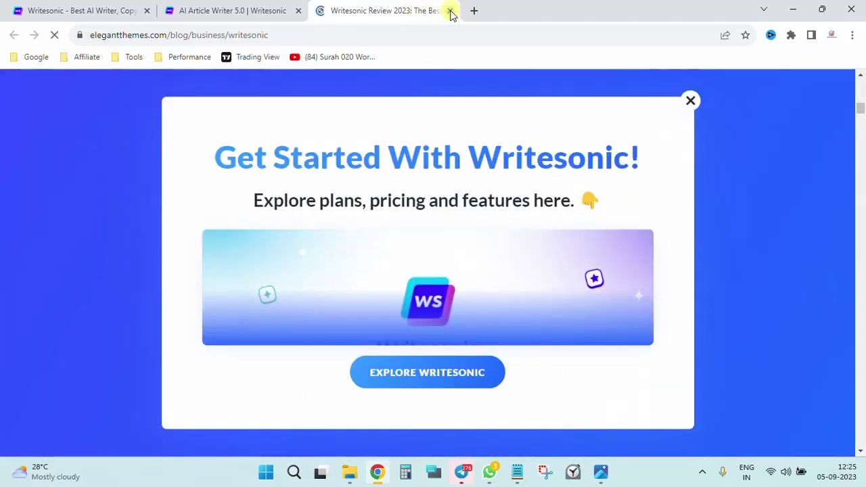
pyautogui.click(449, 10)
pyautogui.scroll(1, 443, 222)
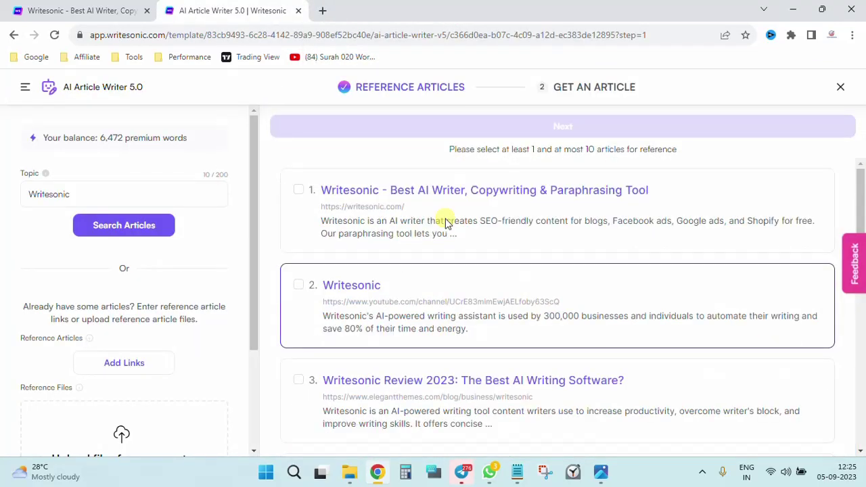
# Go back to the library, open the AI Article Writer 4.0 template and set the topic to "Writesonic".
pyautogui.click(15, 33)
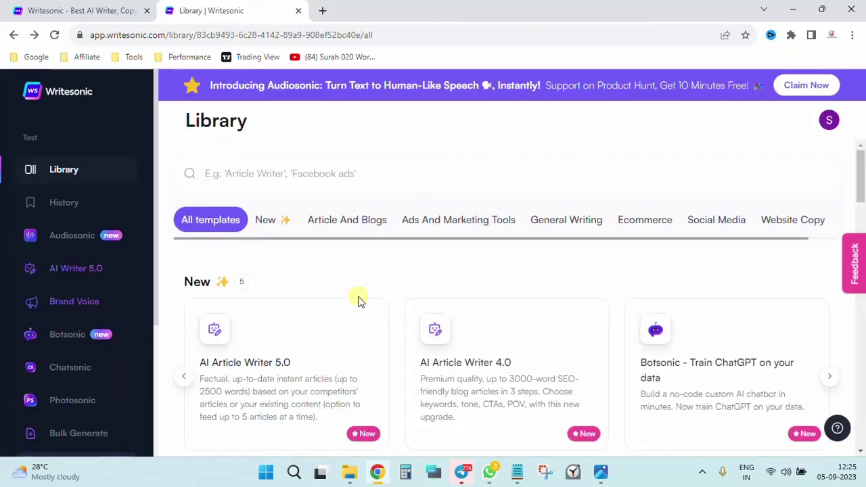
pyautogui.click(479, 366)
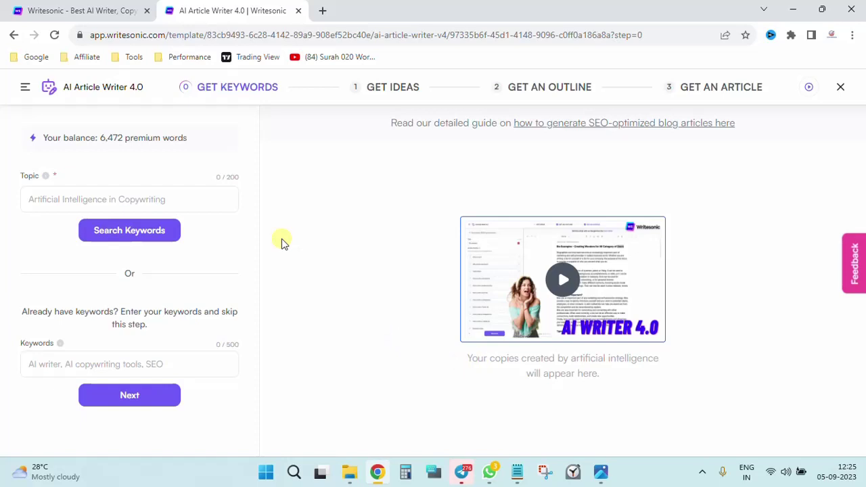
pyautogui.click(167, 192)
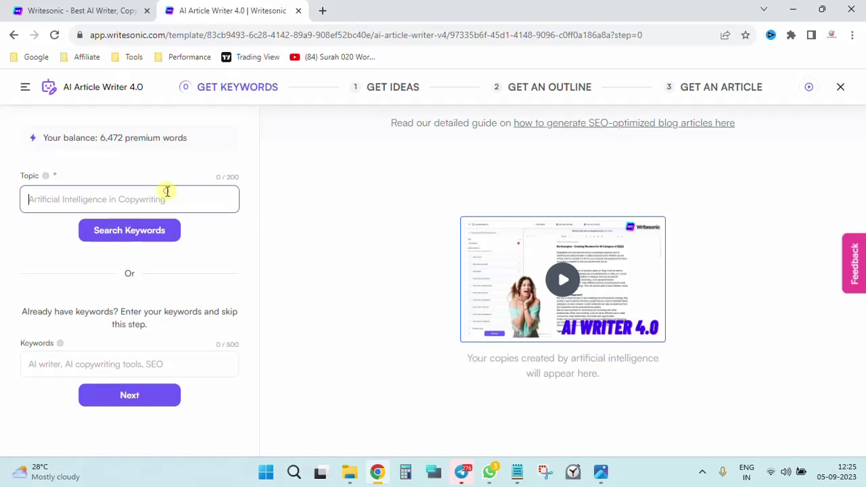
pyautogui.write('Writesonic')
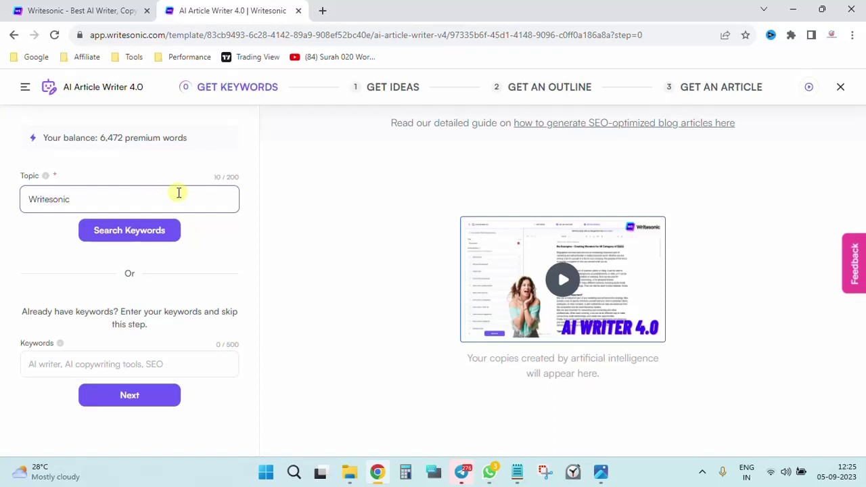
# Enter "Writesonic" as the keyword and proceed to the Get Ideas stage.
pyautogui.click(101, 363)
pyautogui.write('Wri')
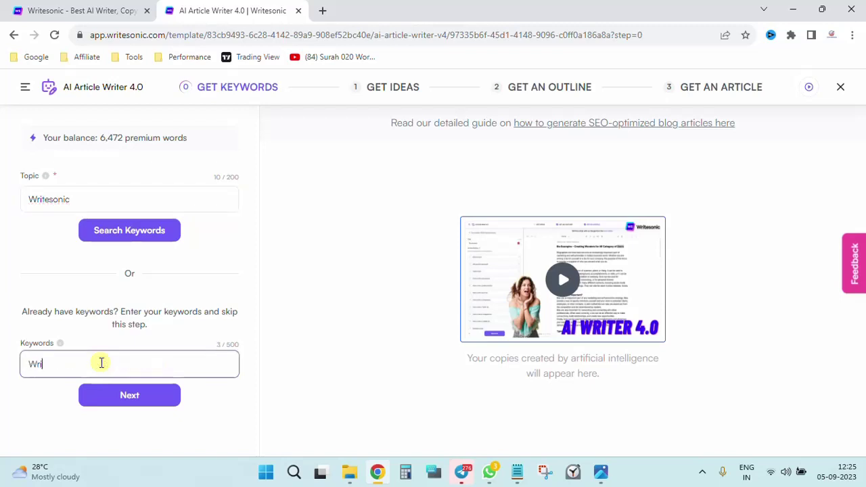
pyautogui.write('tesonic')
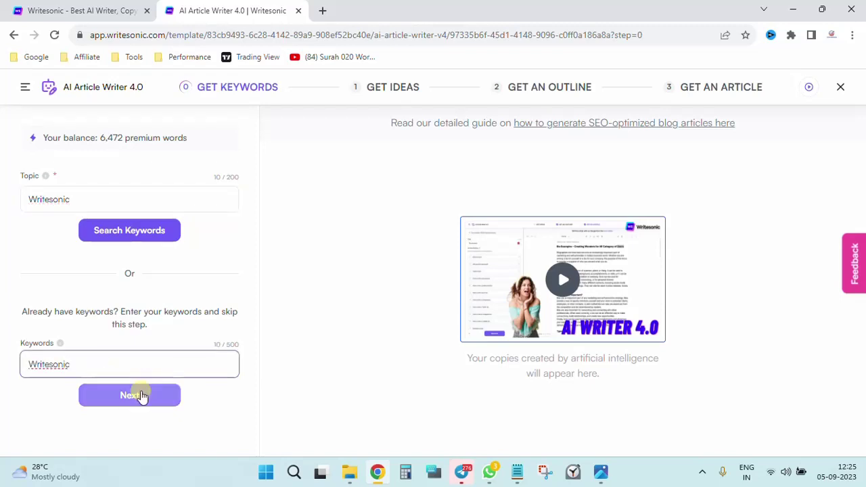
pyautogui.click(140, 393)
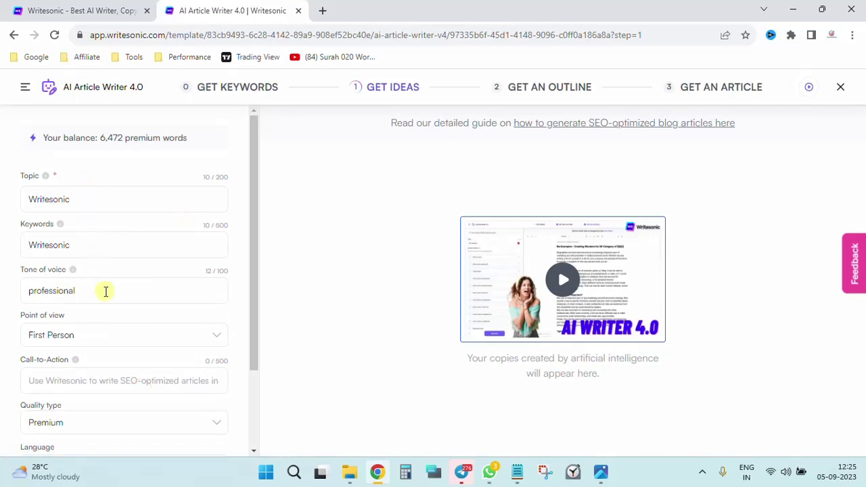
# Set the article's tone of voice to "funny".
pyautogui.scroll(-3, 103, 290)
pyautogui.click(167, 149)
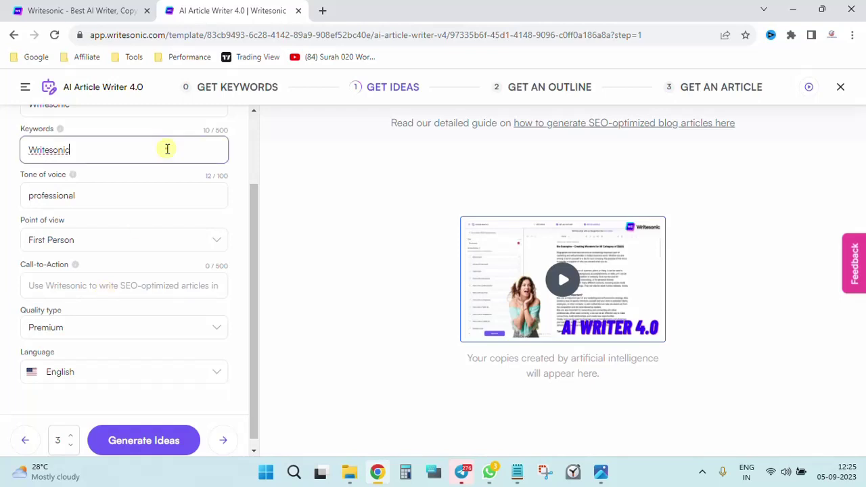
pyautogui.click(164, 190)
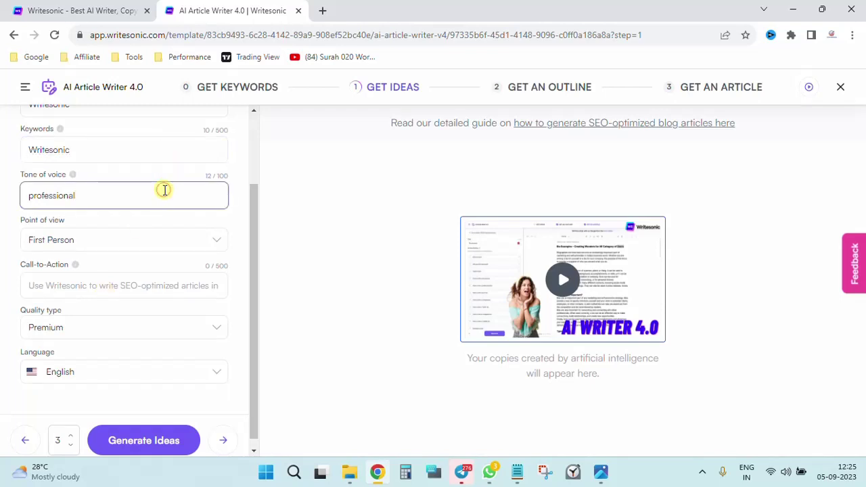
pyautogui.moveTo(72, 177)
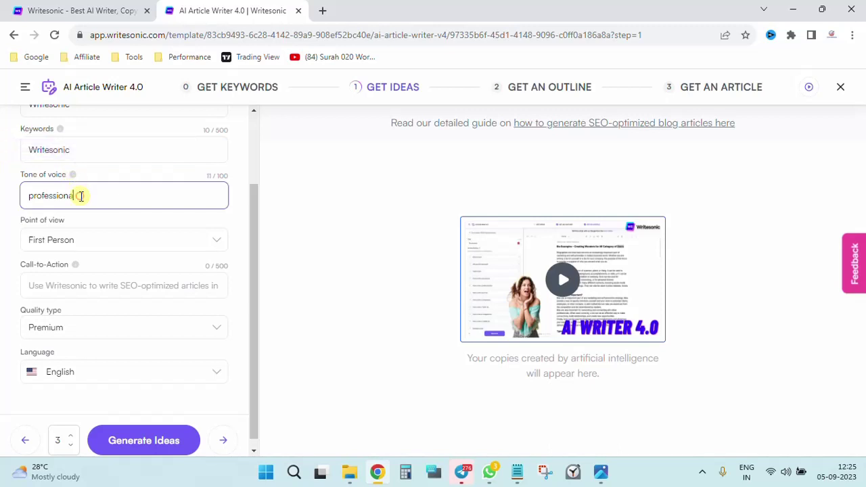
pyautogui.press('BackSpace')
pyautogui.press('BackSpace')
pyautogui.press('BackSpace')
pyautogui.press('BackSpace')
pyautogui.press('BackSpace')
pyautogui.press('BackSpace')
pyautogui.press('BackSpace')
pyautogui.press('BackSpace')
pyautogui.press('BackSpace')
pyautogui.write('funny')
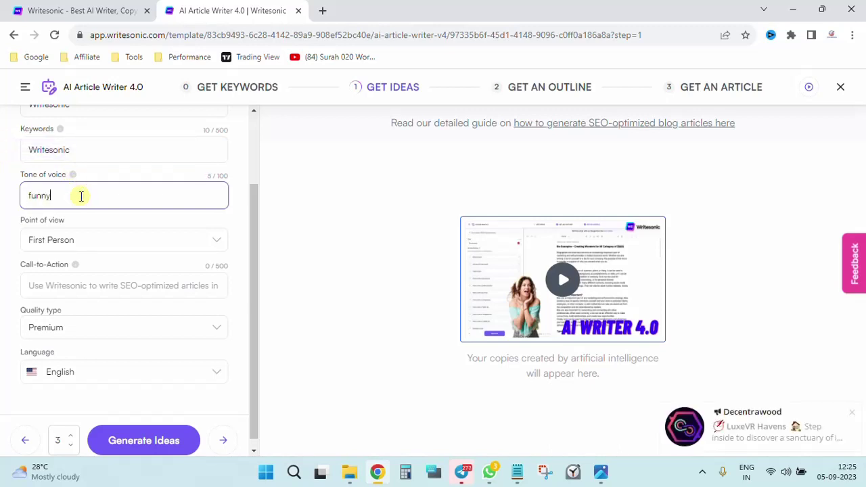
# Review the available point-of-view options and the call-to-action field in the idea settings.
pyautogui.click(194, 241)
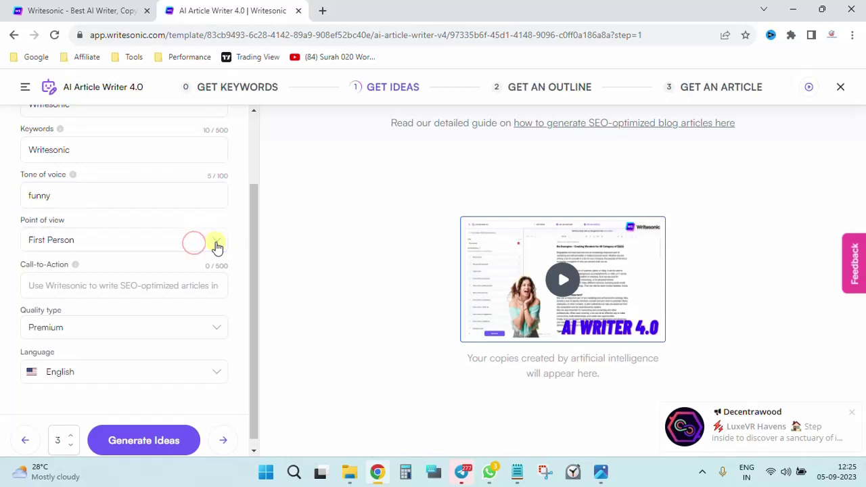
pyautogui.click(215, 242)
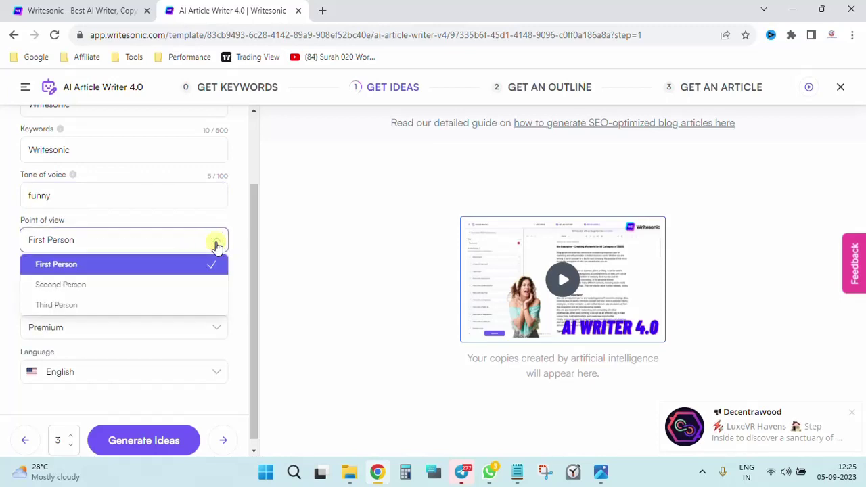
pyautogui.click(240, 212)
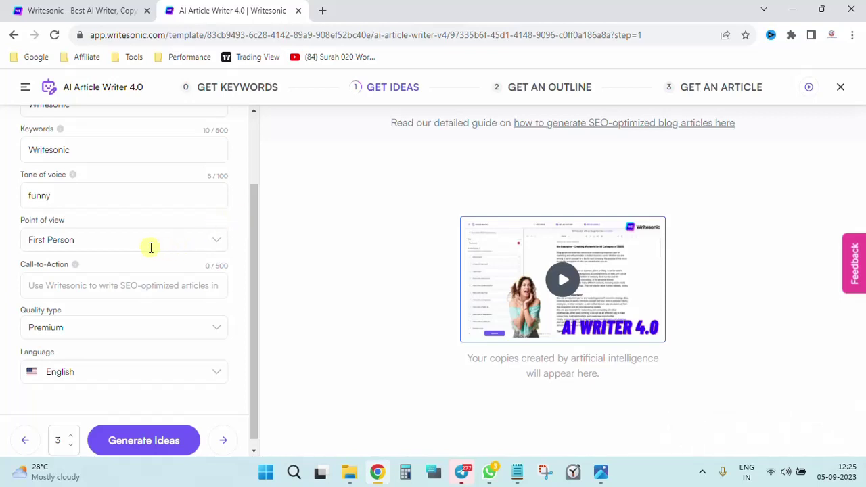
pyautogui.scroll(-1, 166, 282)
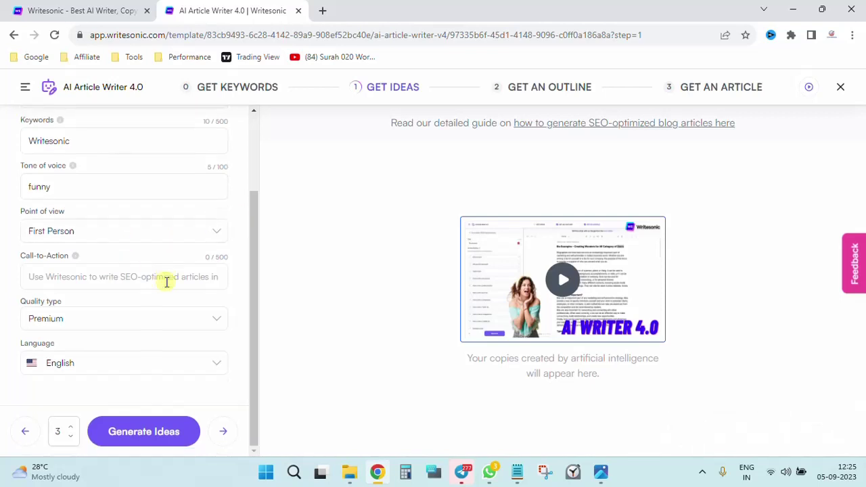
pyautogui.click(112, 282)
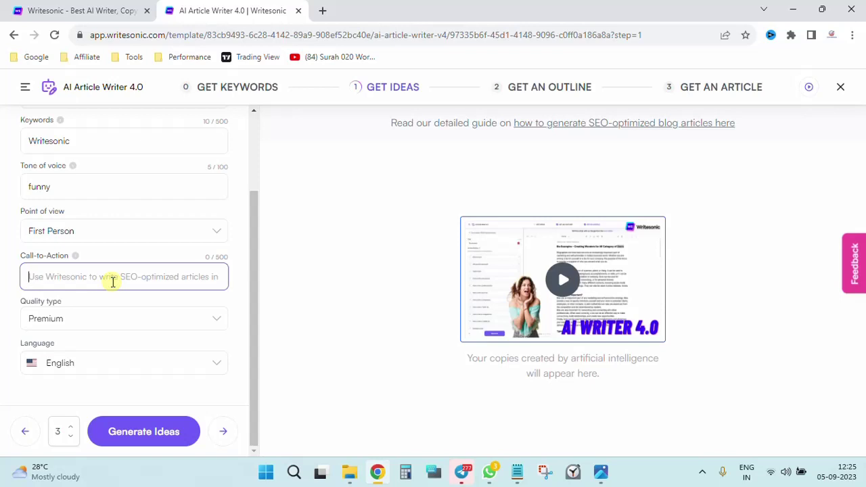
# Examine the output languages available for the article, leaving English selected.
pyautogui.click(150, 368)
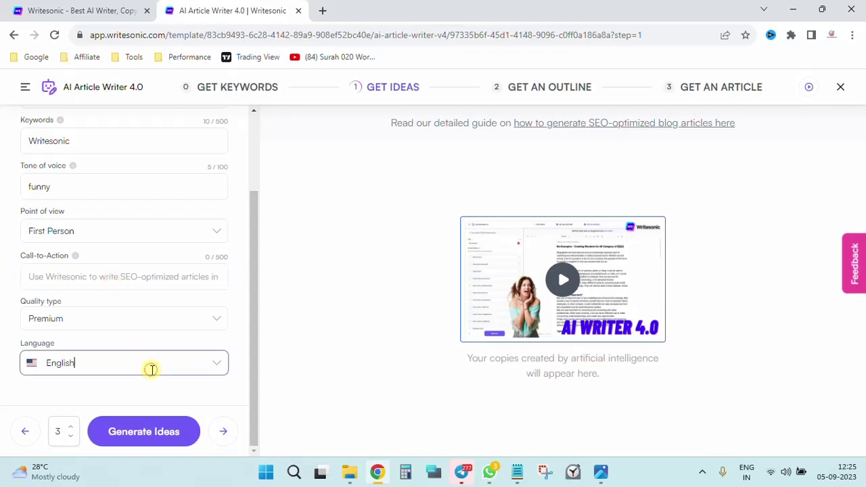
pyautogui.click(224, 374)
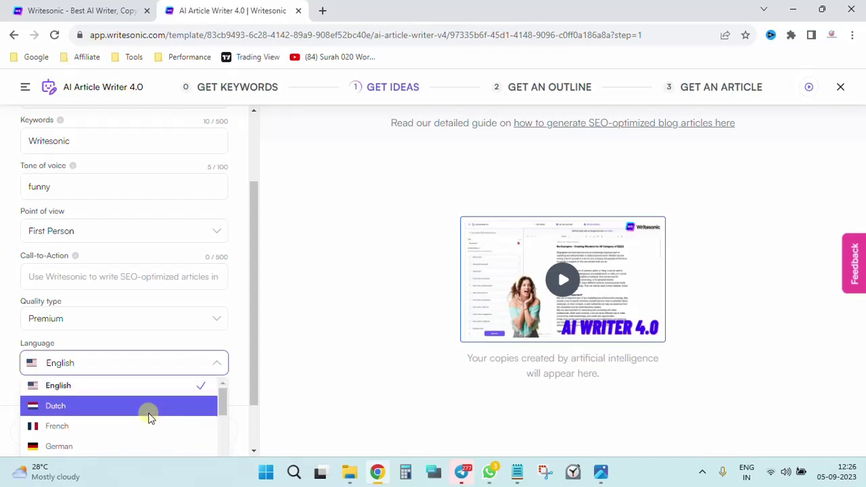
pyautogui.scroll(-3, 148, 414)
pyautogui.scroll(-5, 148, 414)
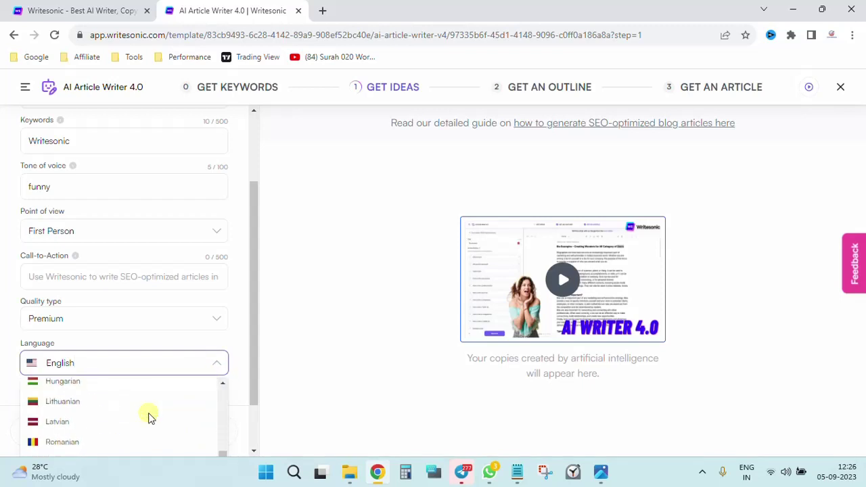
pyautogui.scroll(-3, 150, 417)
pyautogui.scroll(-5, 150, 417)
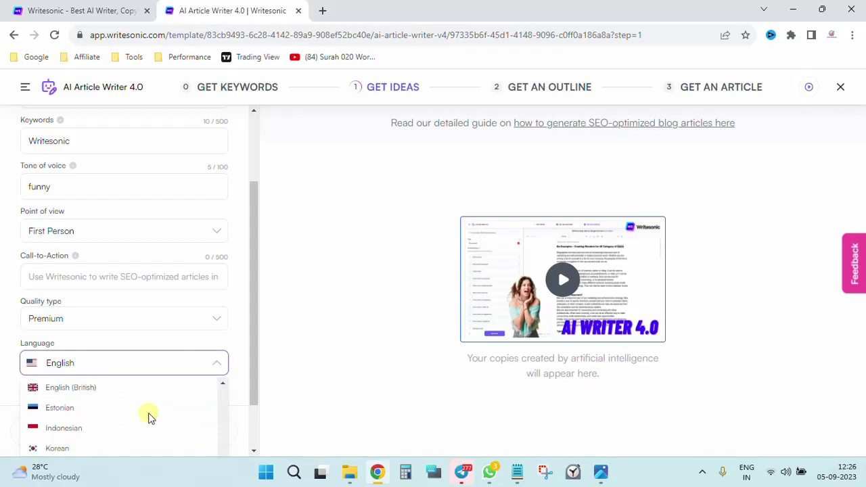
pyautogui.scroll(1, 139, 341)
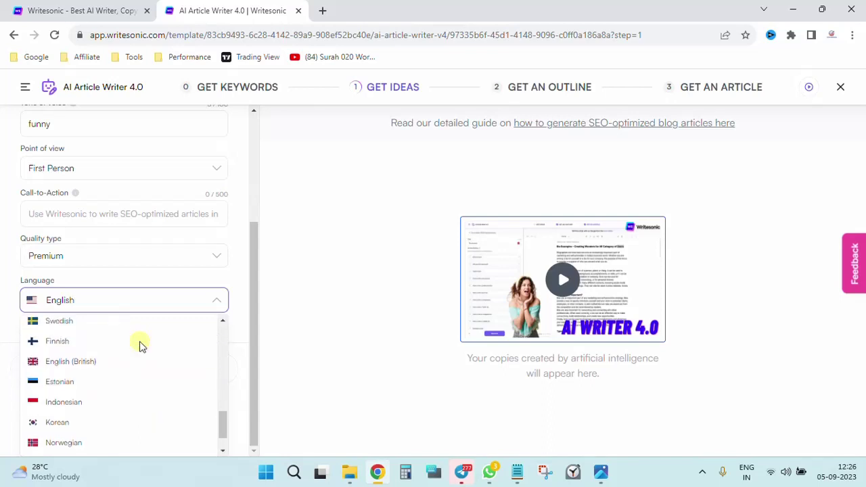
pyautogui.scroll(-1, 141, 345)
pyautogui.scroll(7, 141, 345)
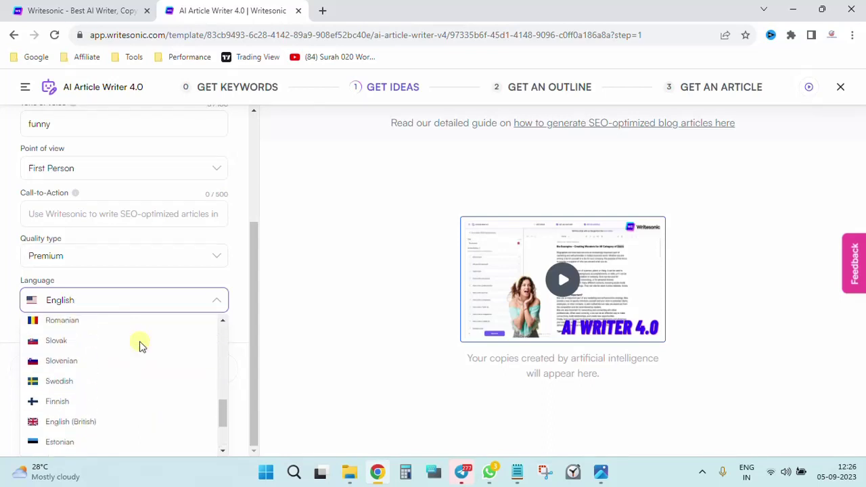
pyautogui.scroll(-1, 140, 344)
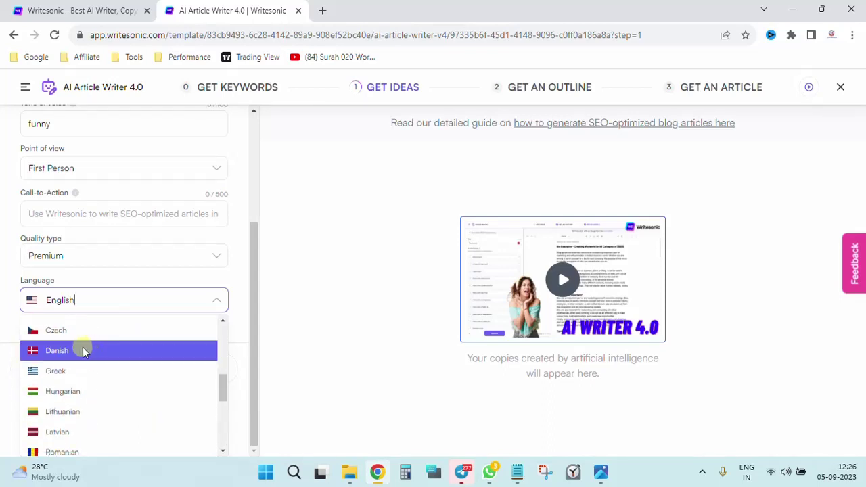
pyautogui.scroll(3, 78, 398)
pyautogui.scroll(2, 78, 399)
pyautogui.scroll(-7, 78, 399)
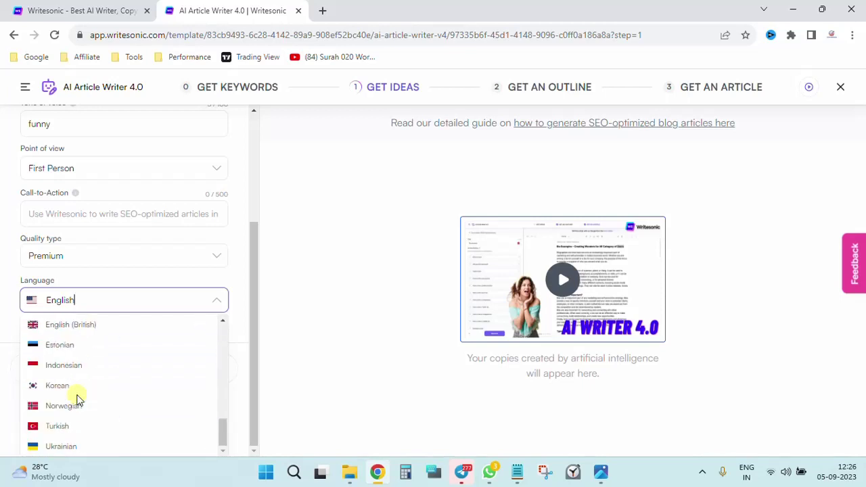
pyautogui.click(304, 280)
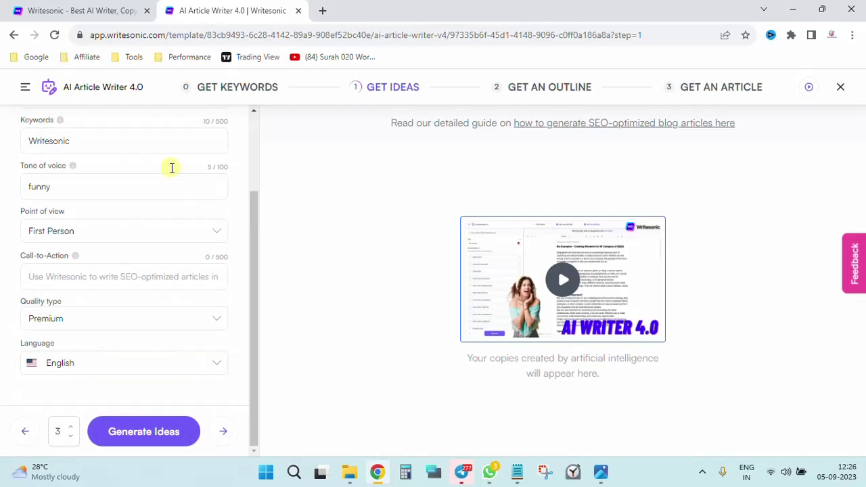
# Leave the current article and open the saved "10 Must-Have Artificial Intelligence Tools to Revolutionize..." article from the Test folder's history.
pyautogui.scroll(2, 172, 168)
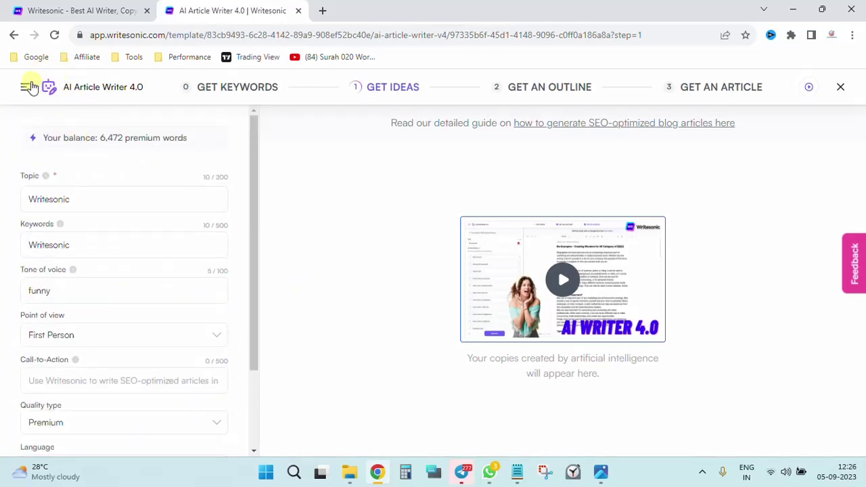
pyautogui.click(13, 36)
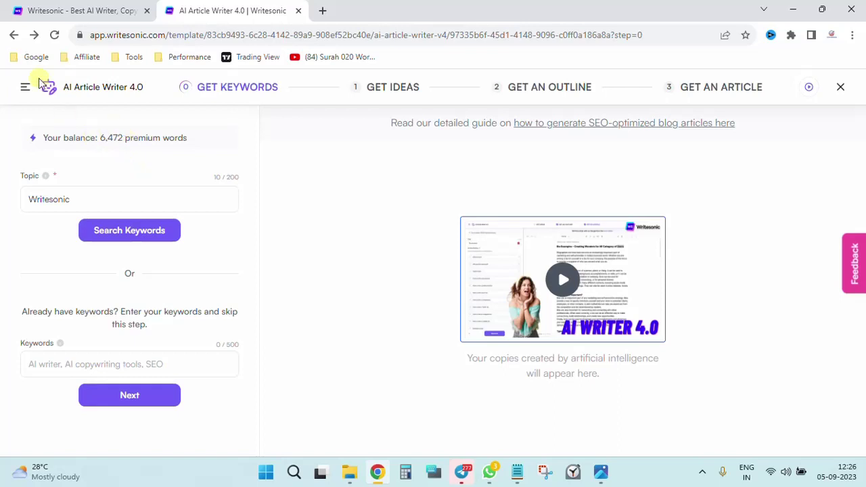
pyautogui.click(13, 36)
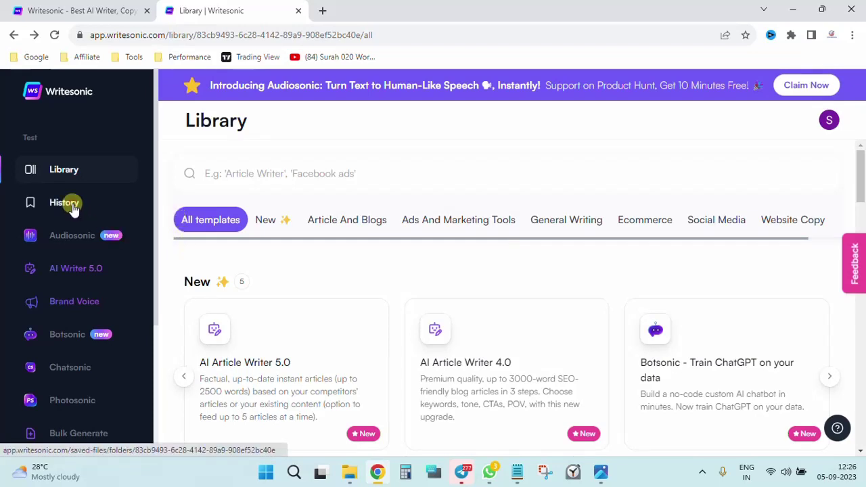
pyautogui.click(71, 206)
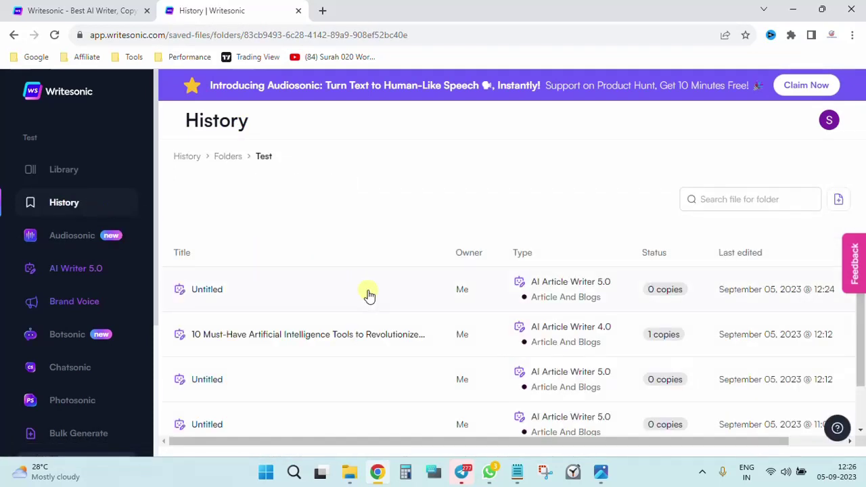
pyautogui.click(337, 344)
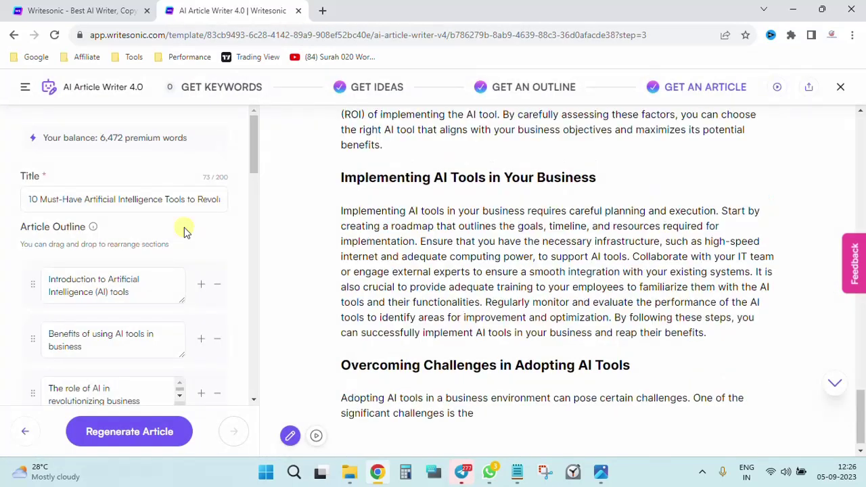
# Review the saved article's Get an Outline stage, including its settings and section list.
pyautogui.click(521, 91)
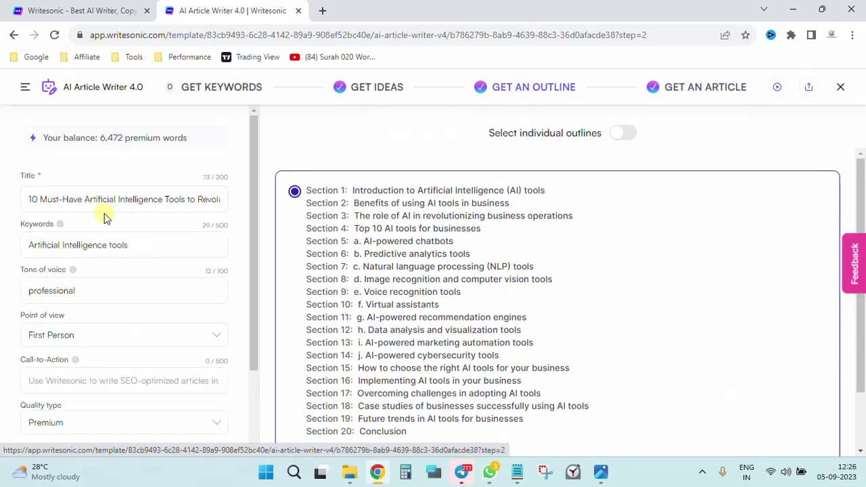
pyautogui.scroll(-3, 98, 233)
pyautogui.scroll(3, 98, 230)
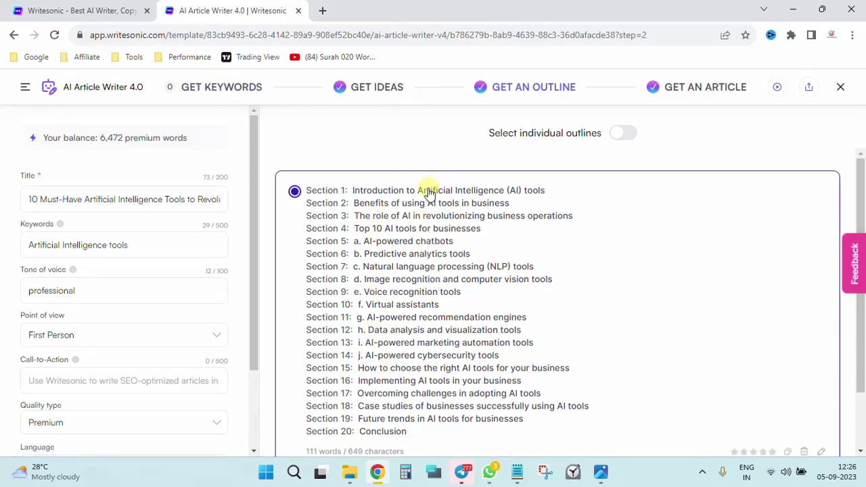
# Go to the Get an Article stage and read through the generated article from its header image to its end.
pyautogui.click(718, 87)
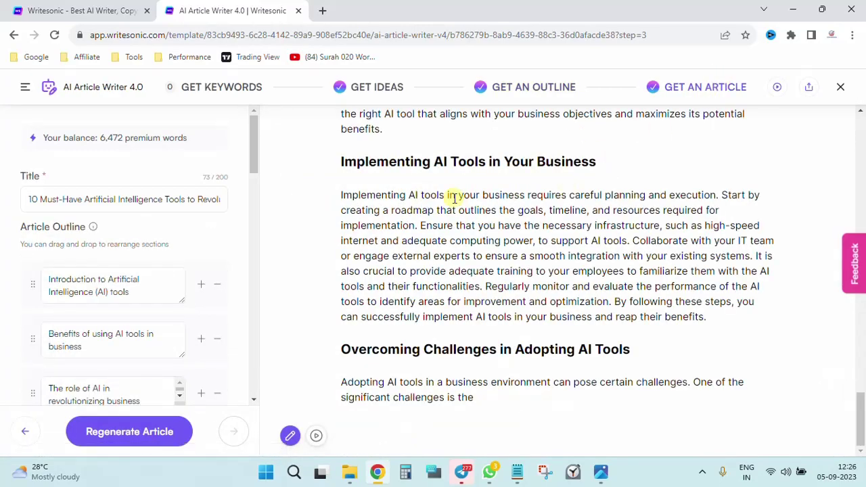
pyautogui.scroll(5, 452, 199)
pyautogui.scroll(15, 452, 198)
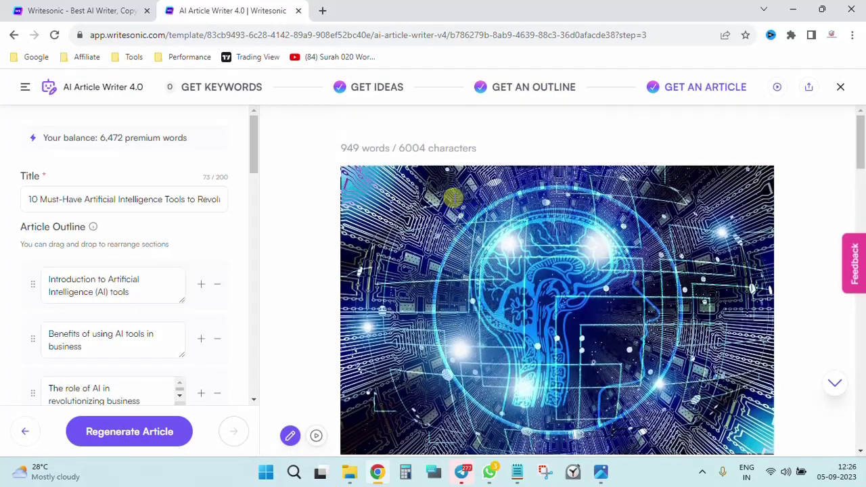
pyautogui.scroll(-3, 452, 198)
pyautogui.scroll(-7, 502, 209)
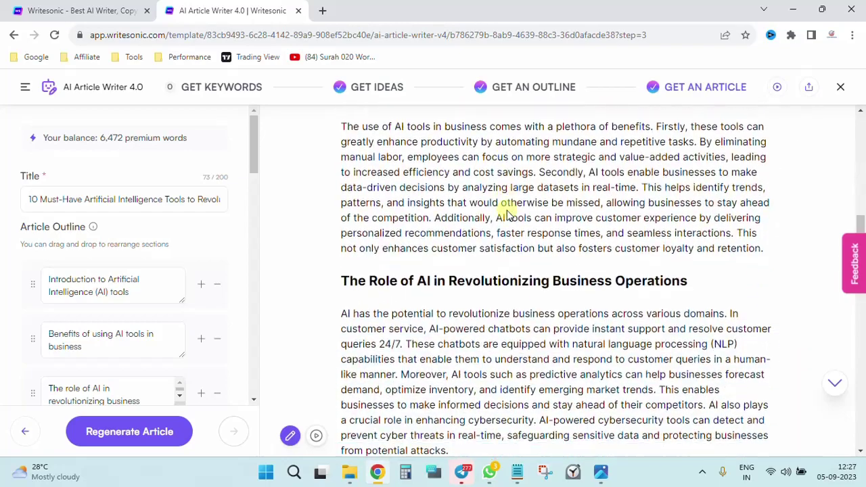
pyautogui.scroll(-15, 506, 214)
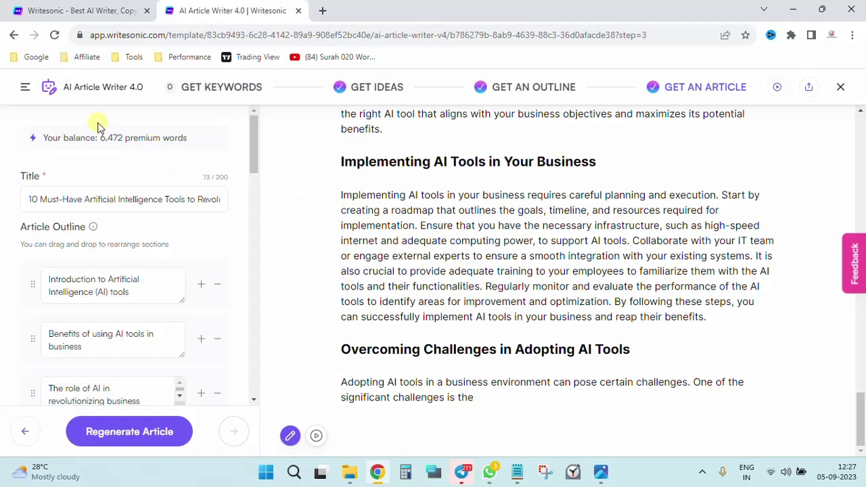
# Leave the saved article and return to the Test folder's history list.
pyautogui.click(23, 89)
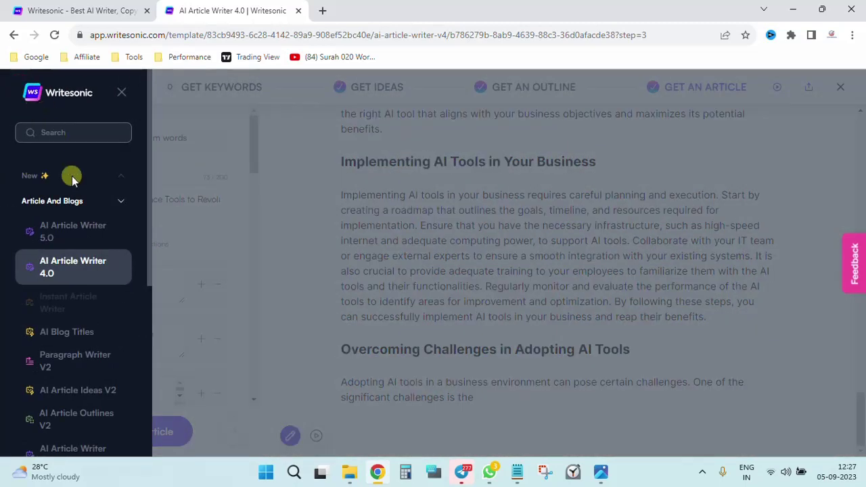
pyautogui.click(11, 37)
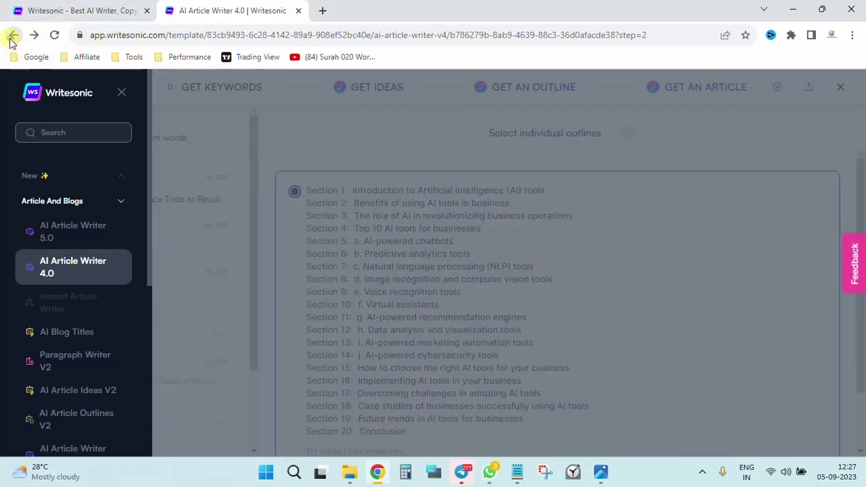
pyautogui.click(12, 38)
pyautogui.click(12, 38)
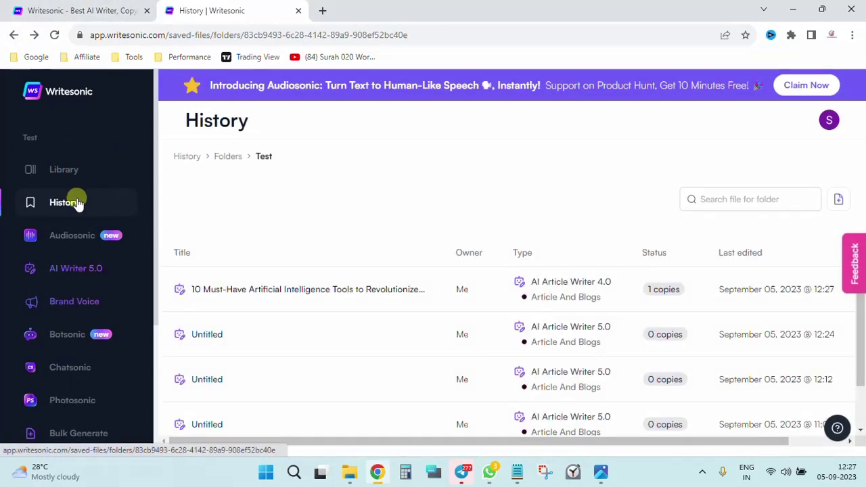
# Open Audiosonic and enter "faffa" as the sample text for an audio clip.
pyautogui.click(76, 231)
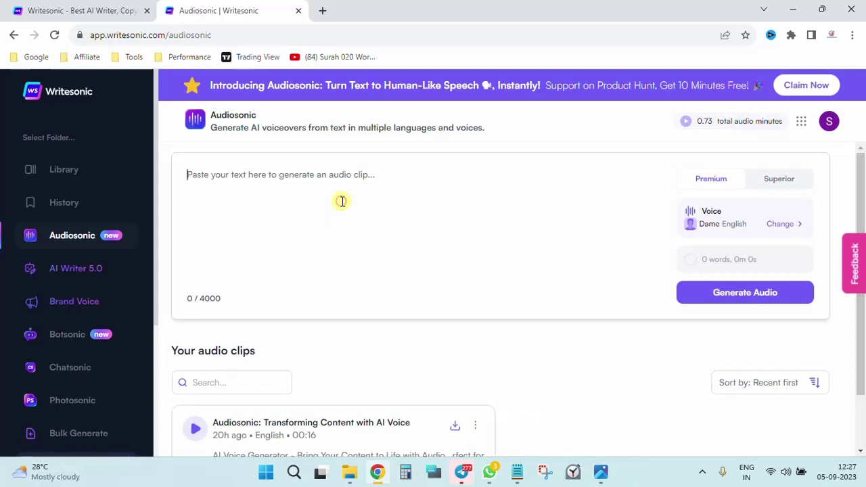
pyautogui.write('faffa')
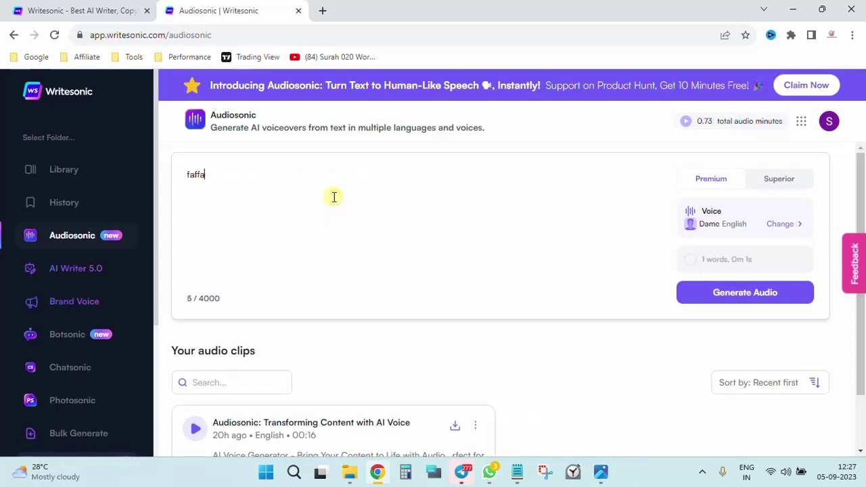
pyautogui.scroll(-1, 407, 285)
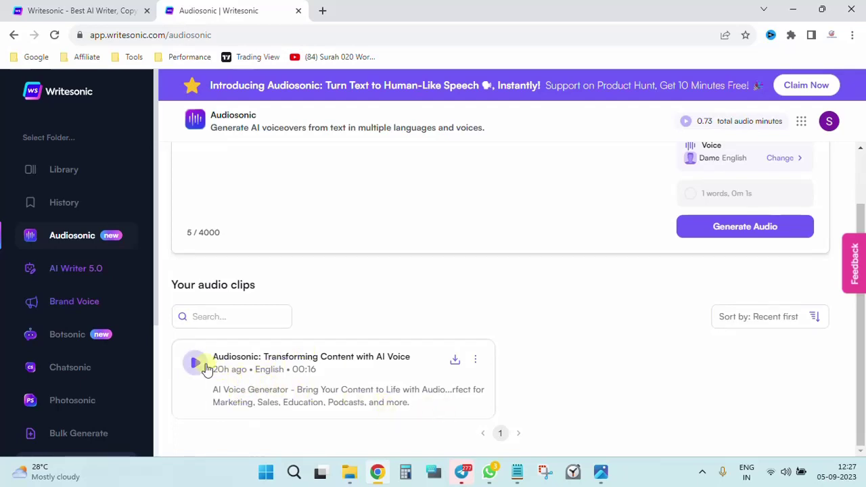
pyautogui.scroll(1, 373, 197)
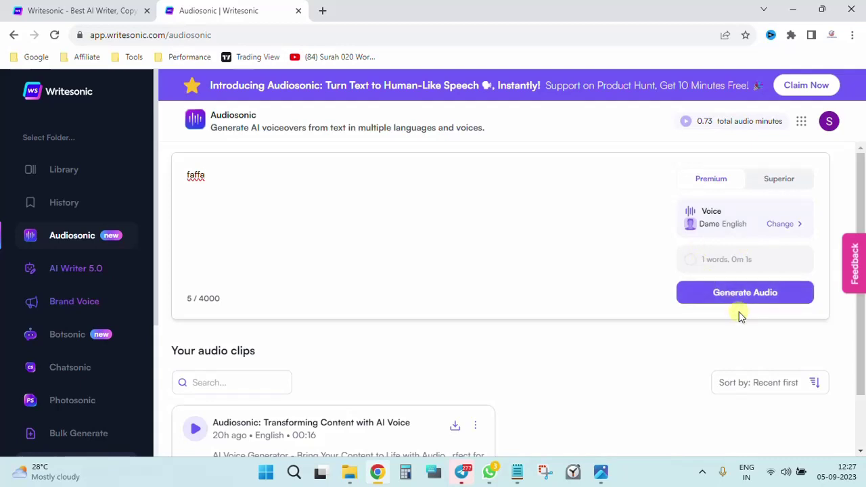
# Play the existing audio clip "Audiosonic: Transforming Content with AI Voice".
pyautogui.scroll(-1, 532, 305)
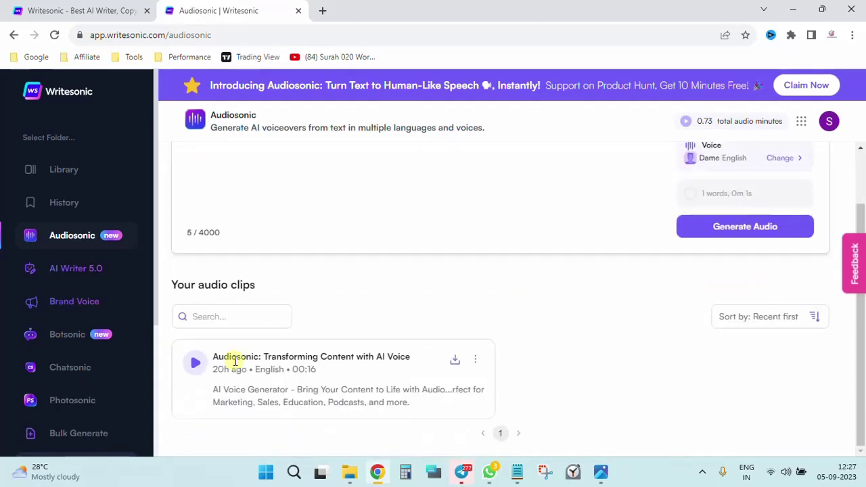
pyautogui.click(194, 364)
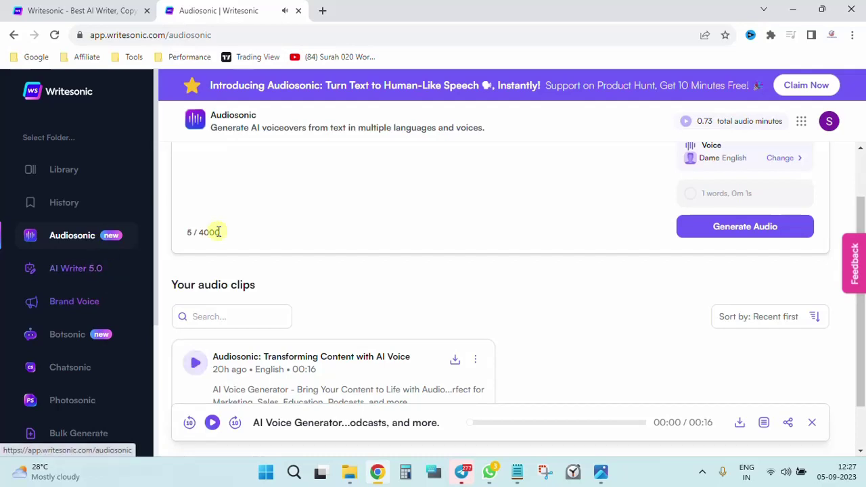
pyautogui.scroll(-1, 295, 386)
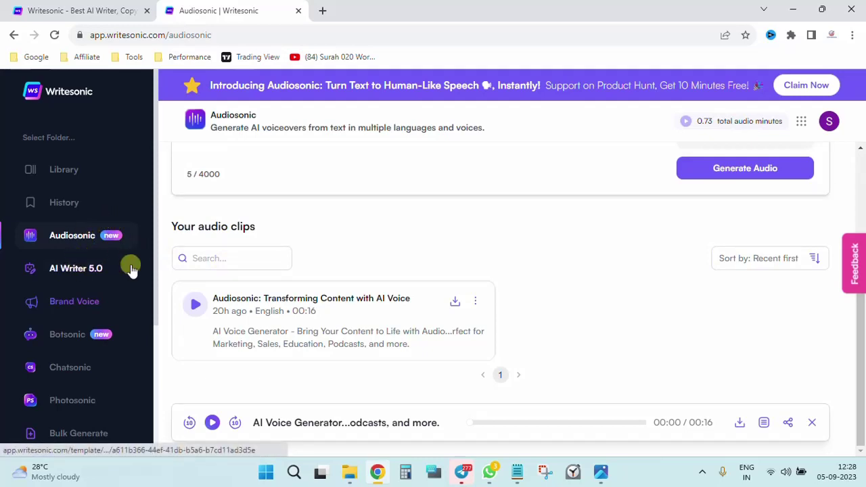
# View the Brand Voice page and go on to the Botsonic dashboard.
pyautogui.click(104, 301)
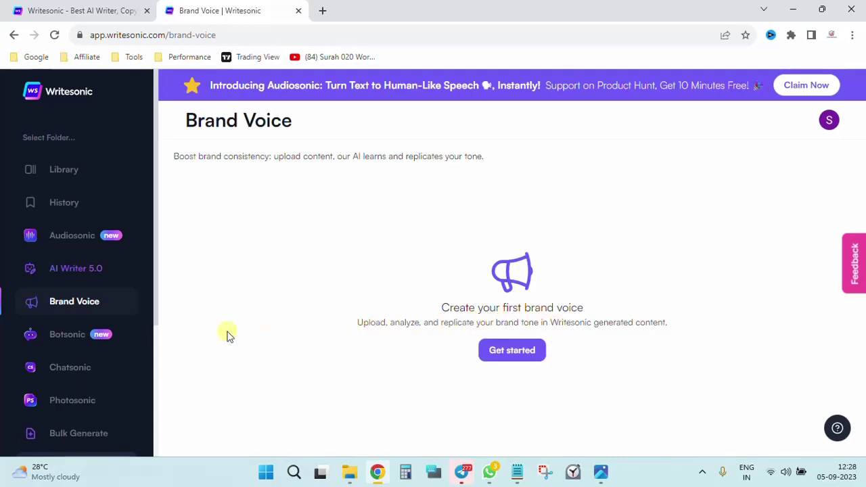
pyautogui.click(66, 344)
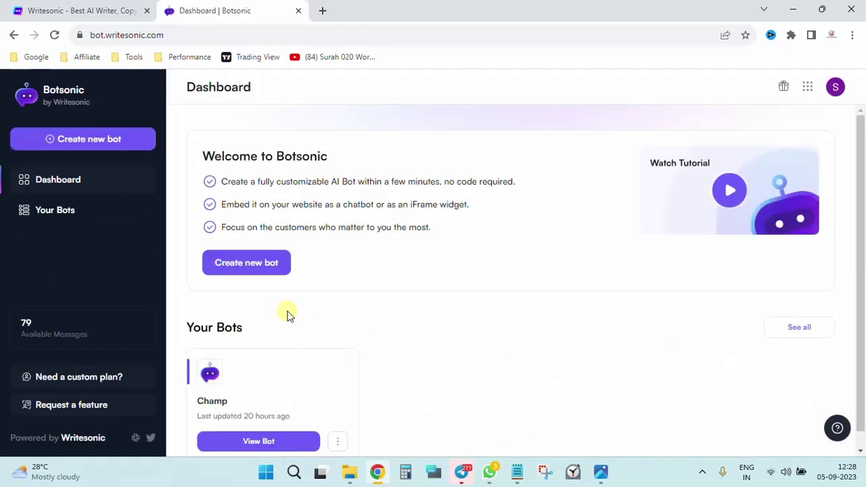
# Open the Champ bot and bring up the website link option among its training sources.
pyautogui.scroll(-1, 325, 347)
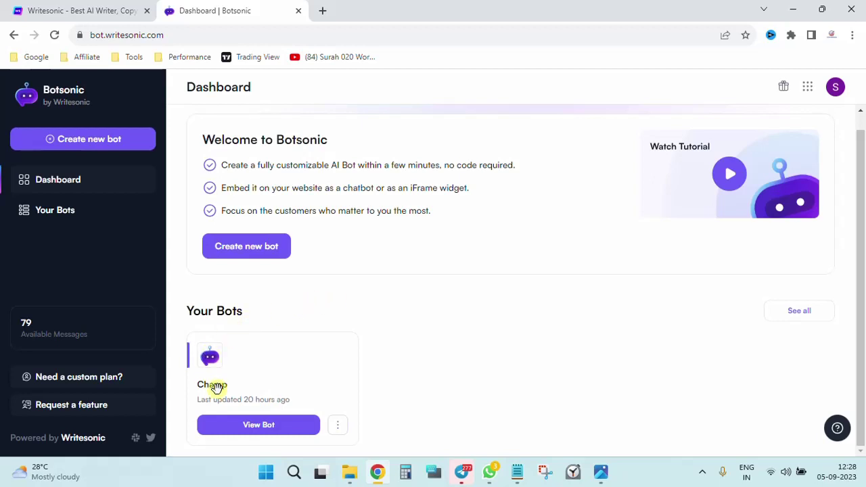
pyautogui.click(276, 426)
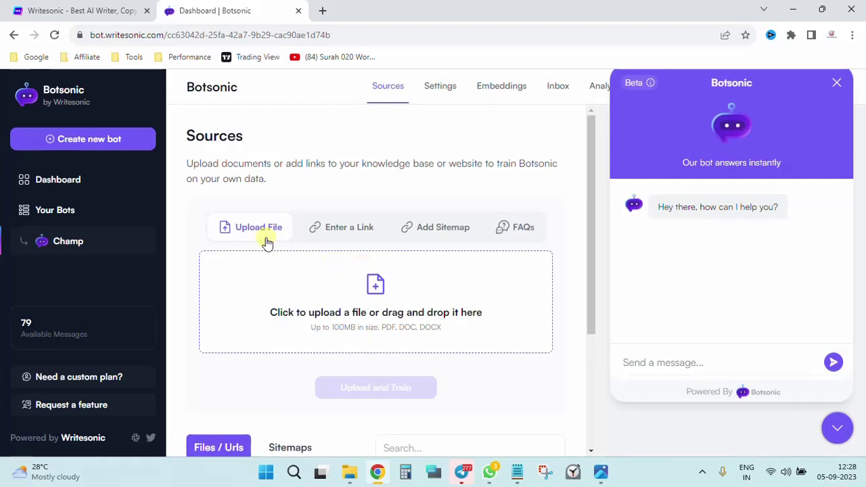
pyautogui.click(364, 229)
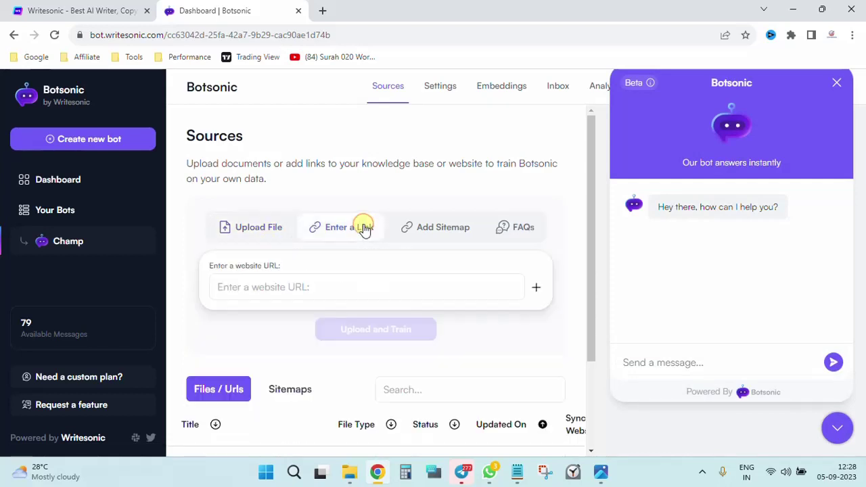
# Bring up the sitemap training option for the Champ bot and review its URL upload fields and trained sources.
pyautogui.click(437, 229)
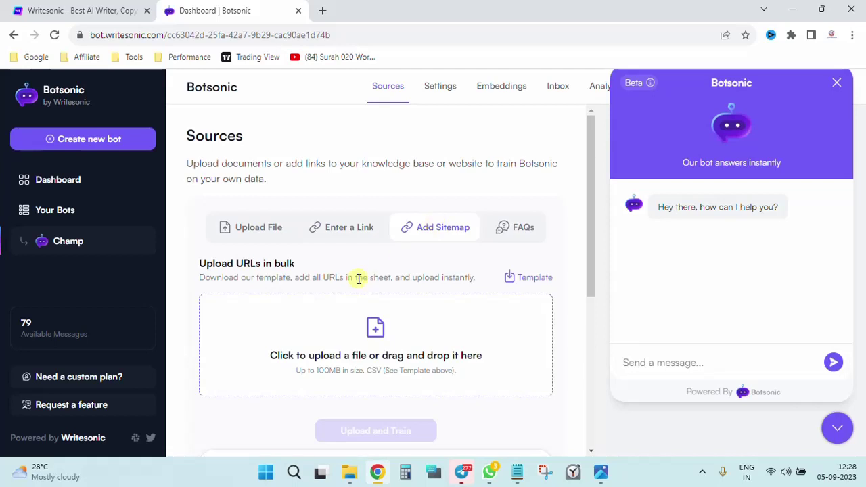
pyautogui.scroll(-2, 355, 277)
pyautogui.scroll(-2, 358, 279)
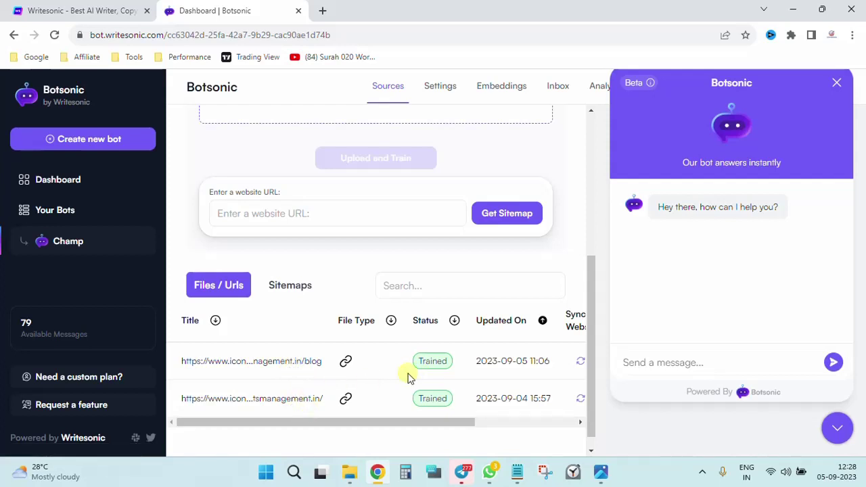
pyautogui.scroll(1, 408, 378)
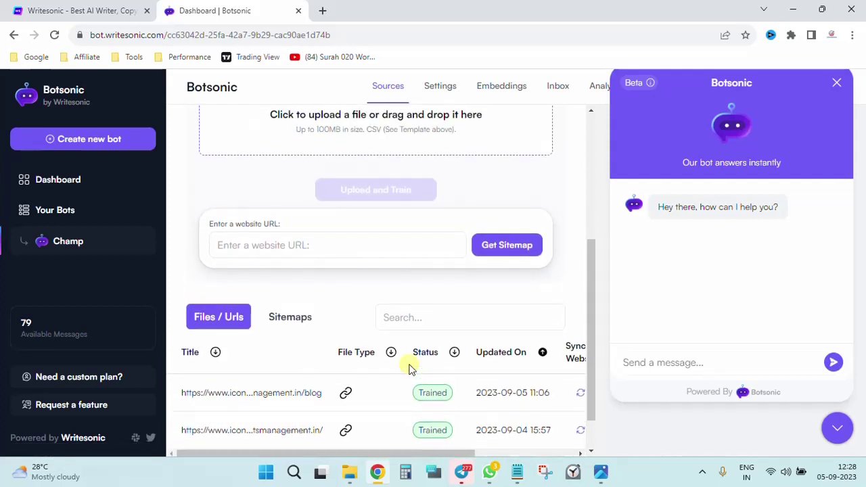
pyautogui.scroll(3, 408, 367)
pyautogui.scroll(-4, 408, 367)
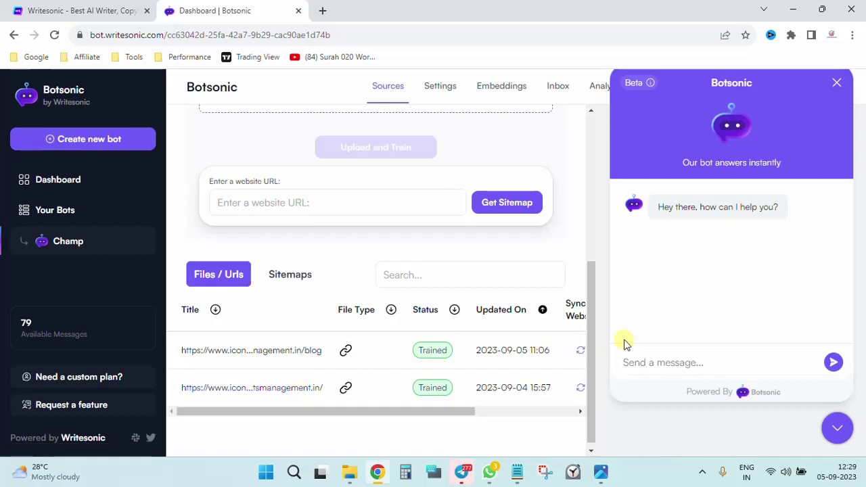
# Ask the Champ bot "what kind of events do you manage" in its chat preview and look over its sources.
pyautogui.click(658, 360)
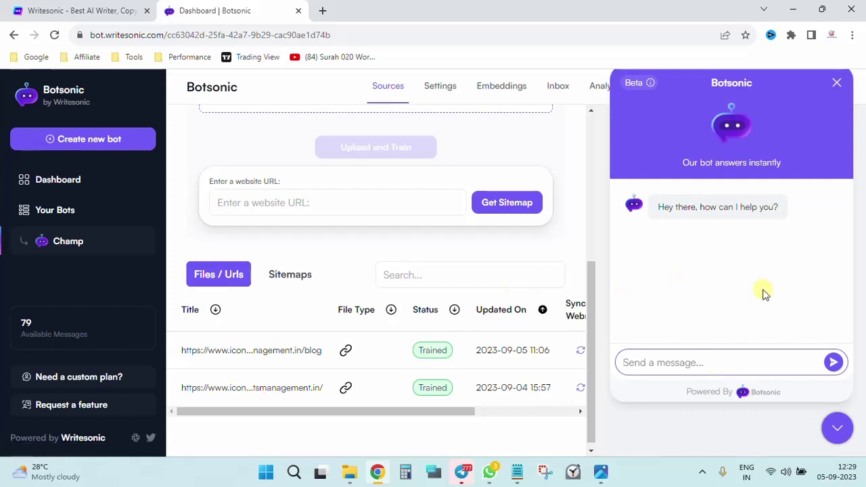
pyautogui.write('what kind ')
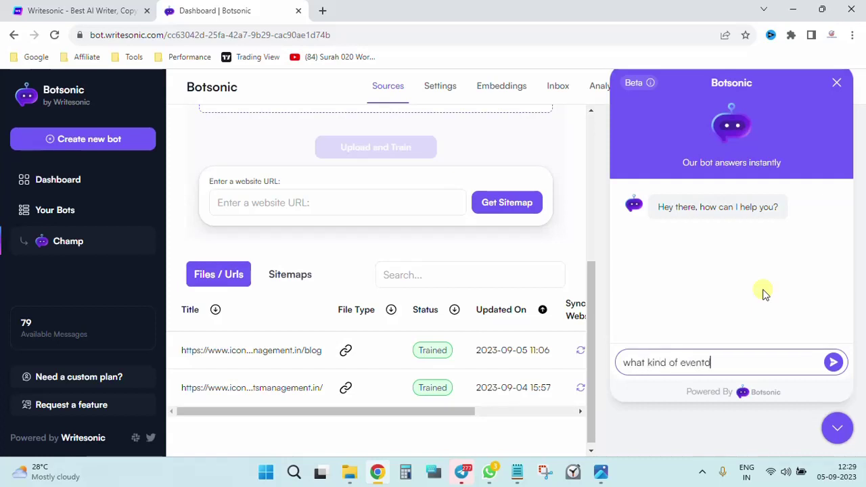
pyautogui.write('of events do you manage')
pyautogui.press('Return')
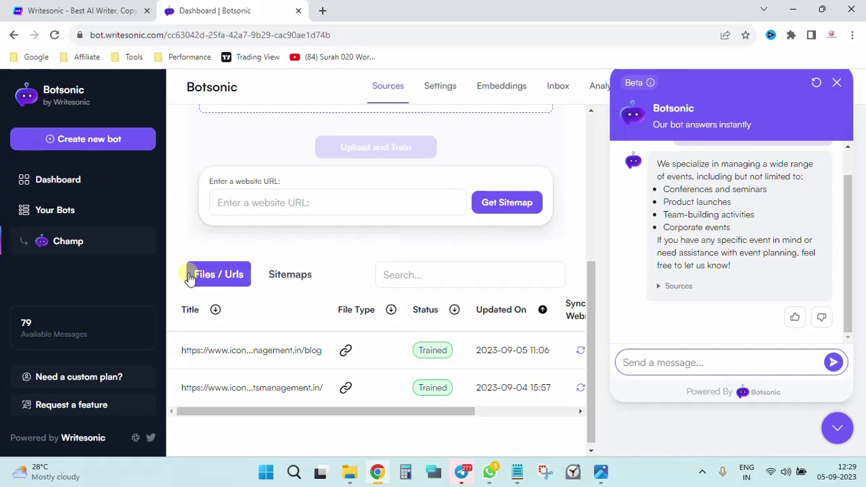
pyautogui.scroll(3, 354, 235)
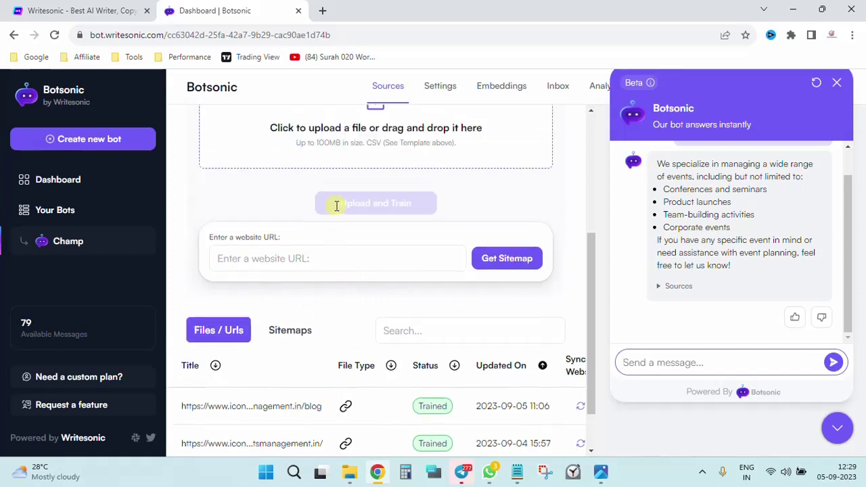
pyautogui.scroll(-3, 340, 334)
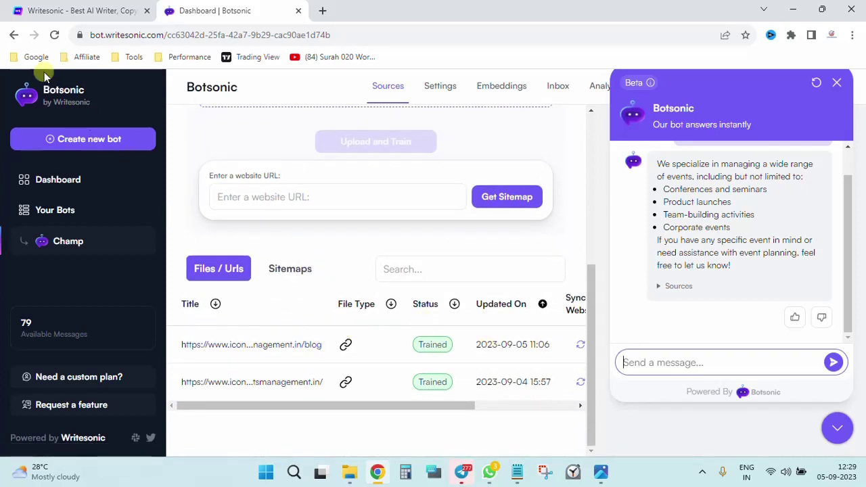
# Leave Botsonic for the writesonic.com home page and sign in to reach the template Library.
pyautogui.click(11, 35)
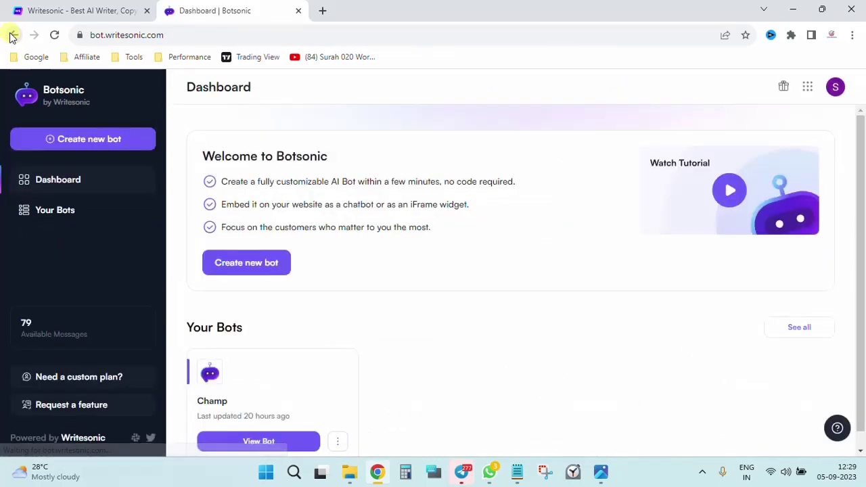
pyautogui.click(15, 36)
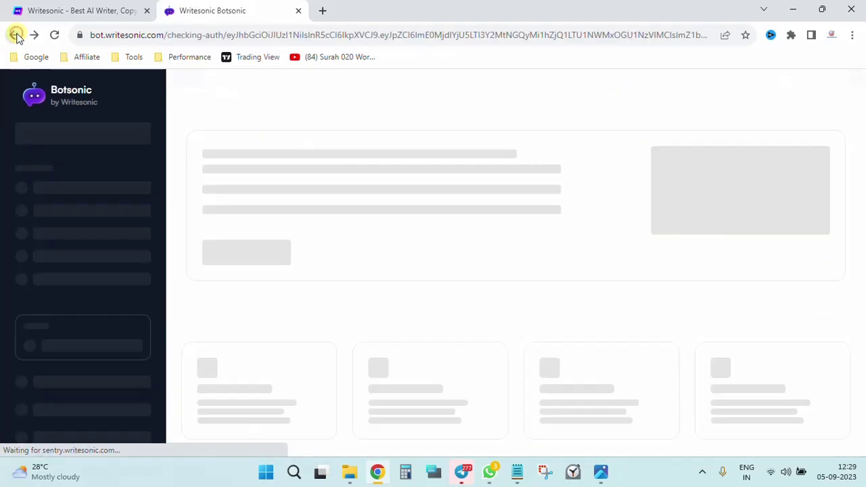
pyautogui.click(108, 33)
pyautogui.click(109, 34)
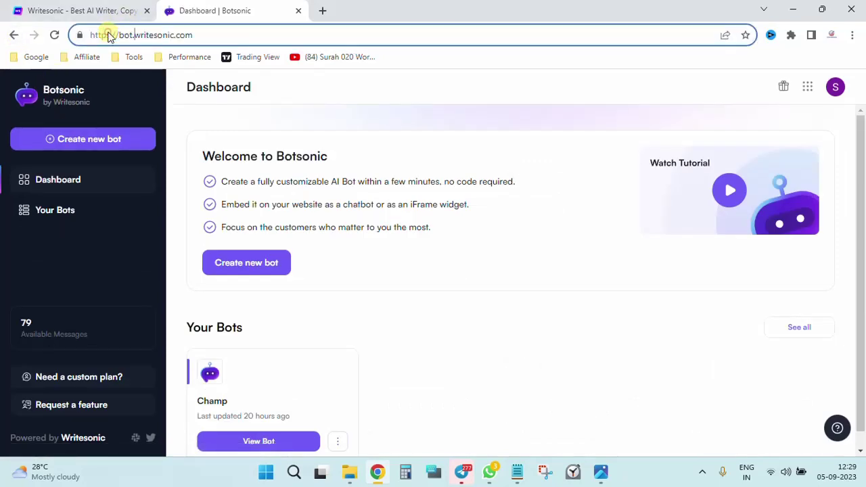
pyautogui.press('BackSpace')
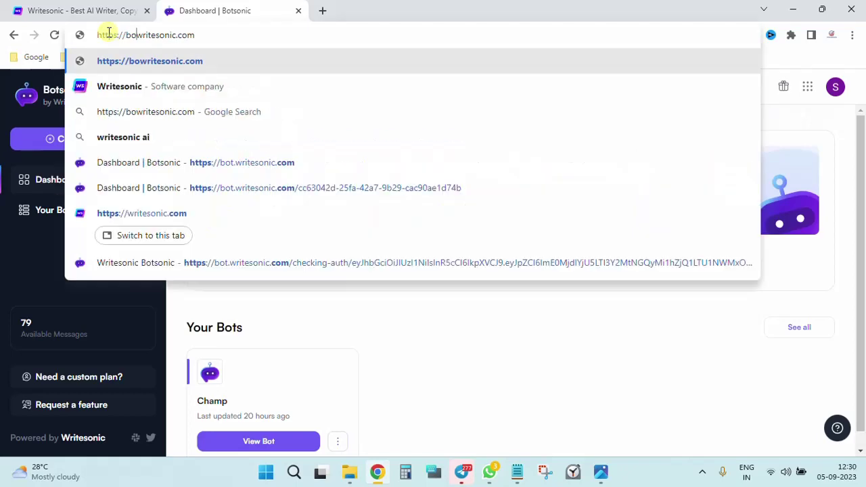
pyautogui.press('BackSpace')
pyautogui.press('BackSpace')
pyautogui.press('BackSpace')
pyautogui.press('Return')
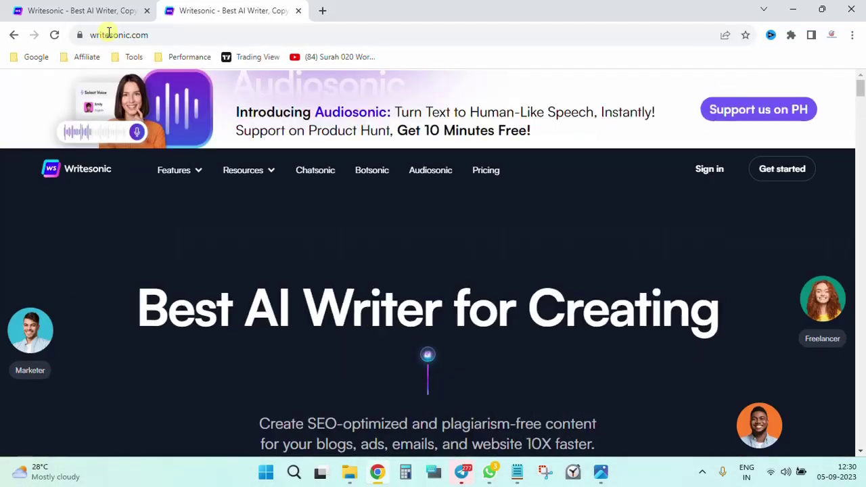
pyautogui.click(703, 169)
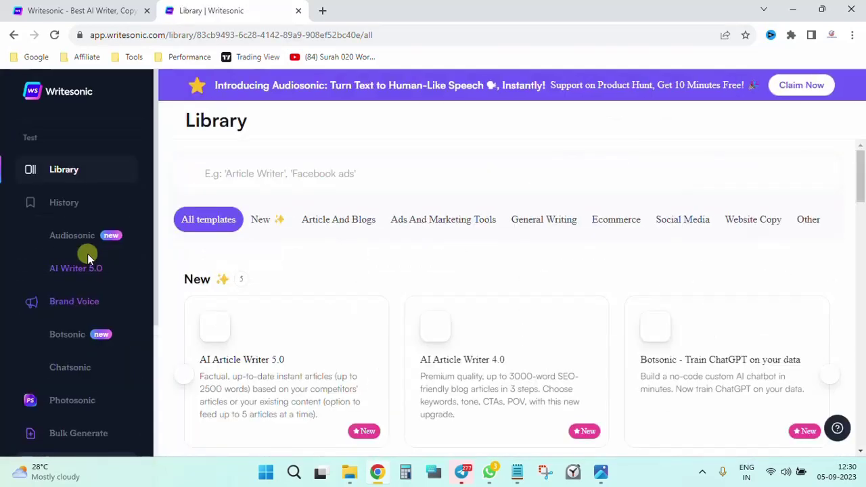
# Open Chatsonic to view its chat page and prompt field, and return to the Library.
pyautogui.scroll(-3, 88, 254)
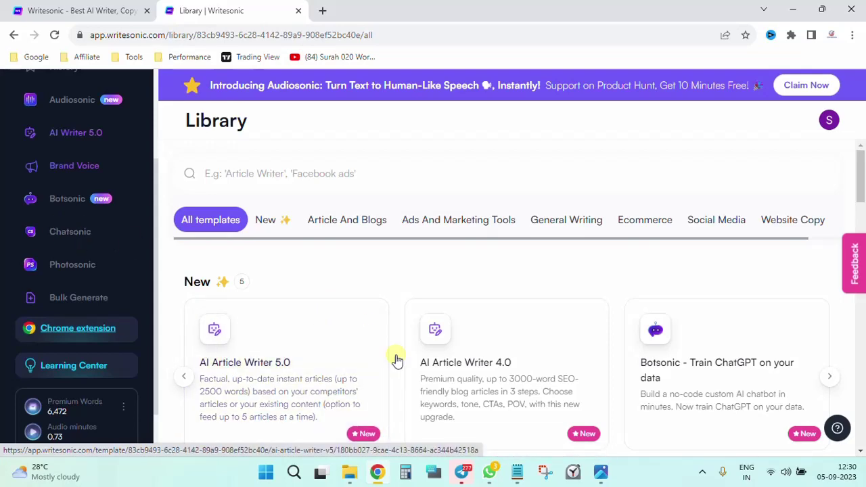
pyautogui.scroll(-3, 396, 361)
pyautogui.scroll(3, 397, 361)
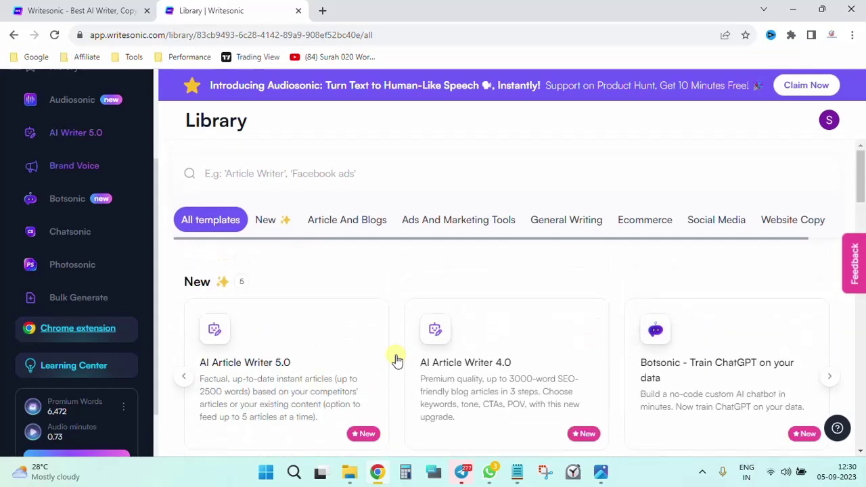
pyautogui.click(74, 230)
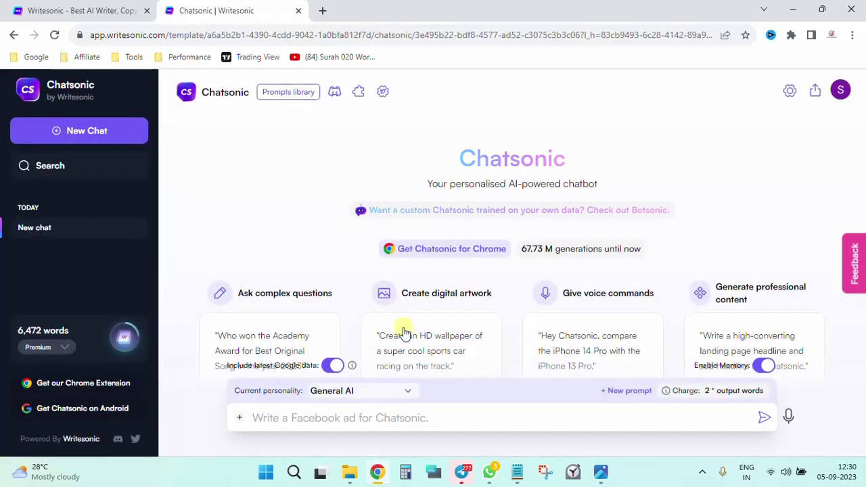
pyautogui.click(356, 414)
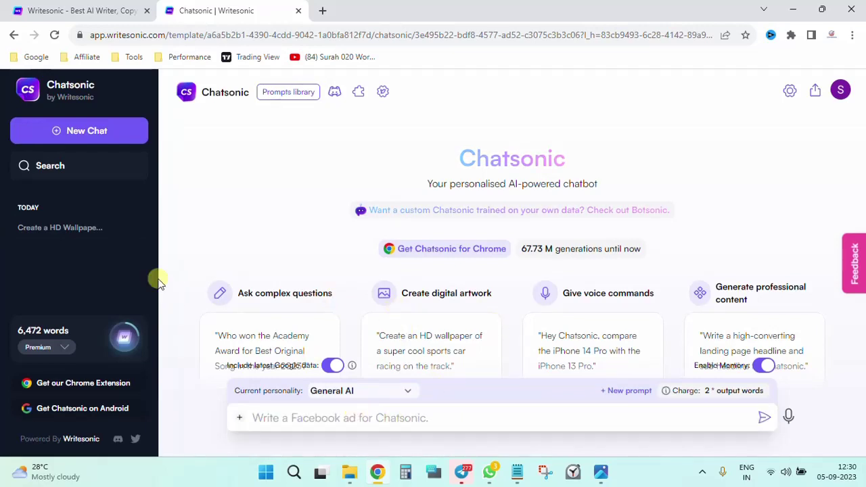
pyautogui.click(14, 34)
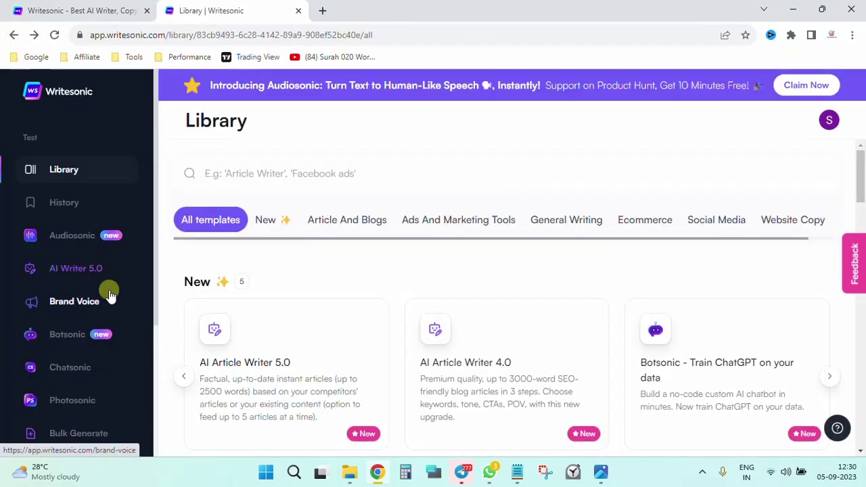
# Open the Photosonic image generator from the Library page.
pyautogui.scroll(-3, 110, 292)
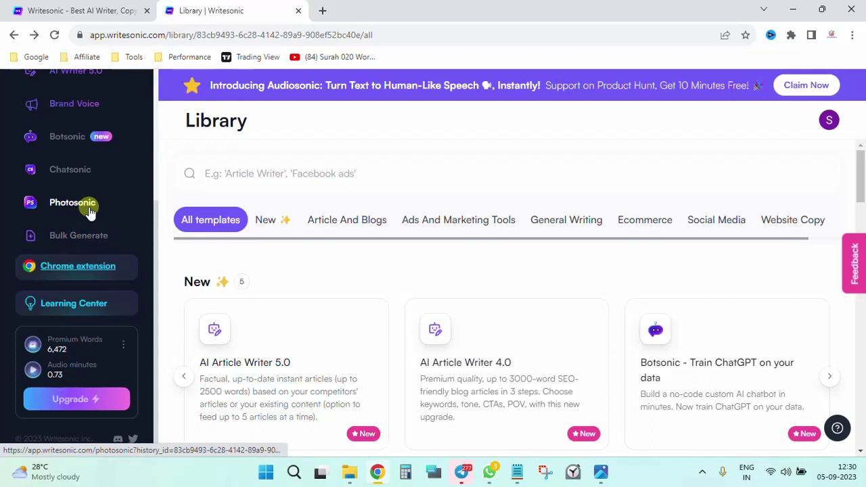
pyautogui.click(54, 35)
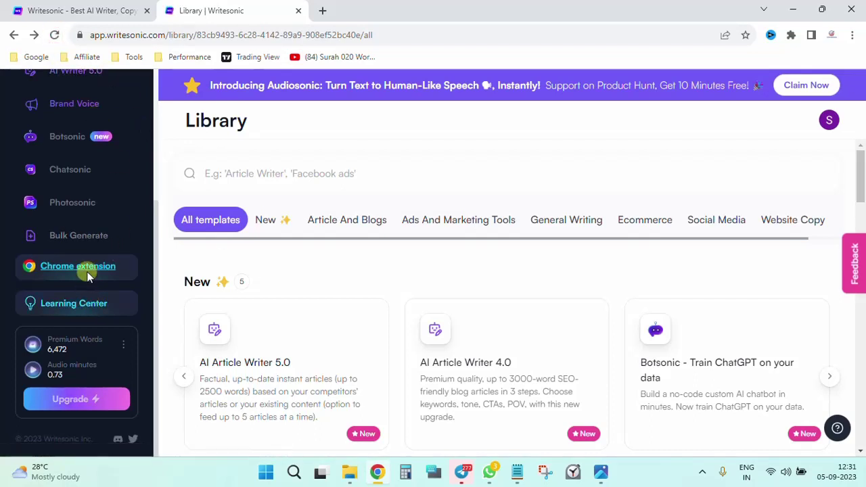
pyautogui.click(78, 210)
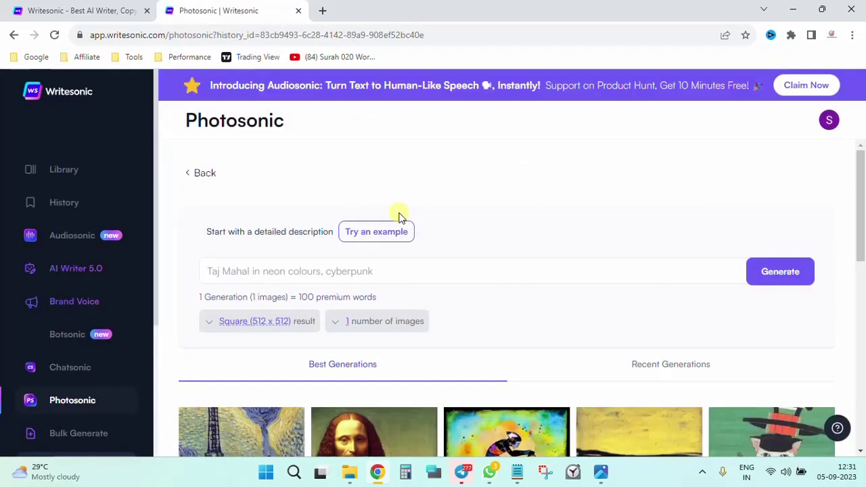
# Examine Photosonic's description field, image size and count options, and the Best Generations gallery with its sample prompts.
pyautogui.scroll(-6, 490, 287)
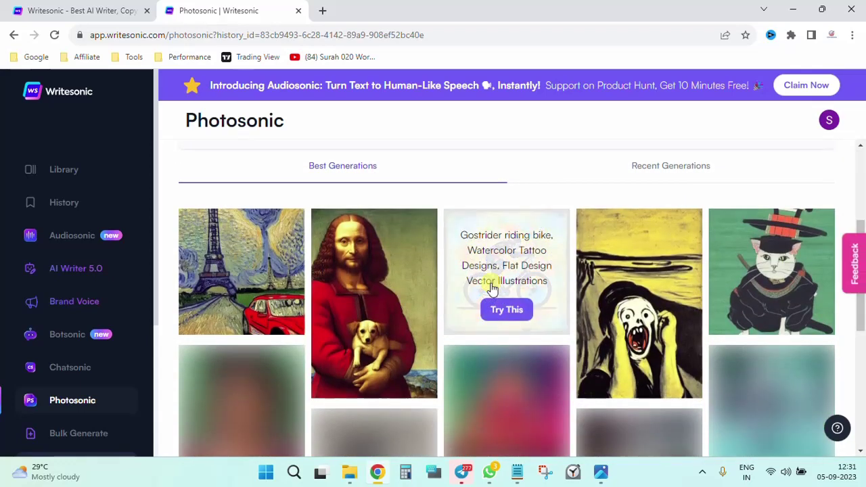
pyautogui.scroll(1, 492, 286)
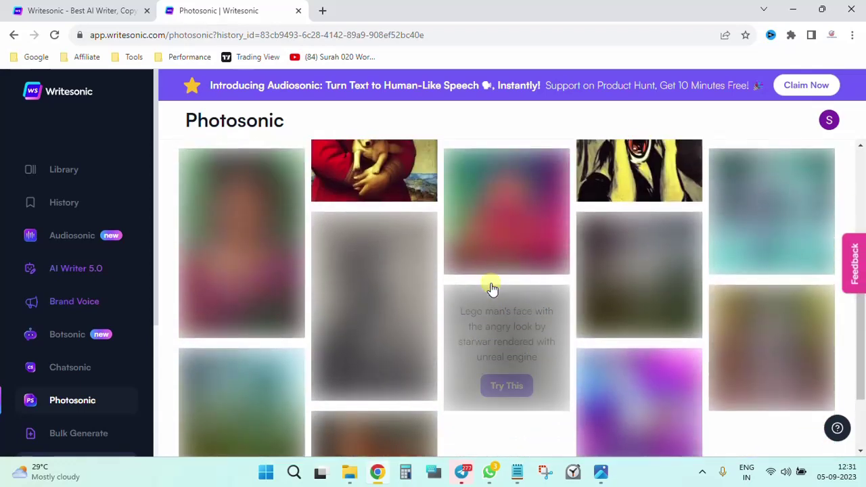
pyautogui.scroll(-3, 100, 341)
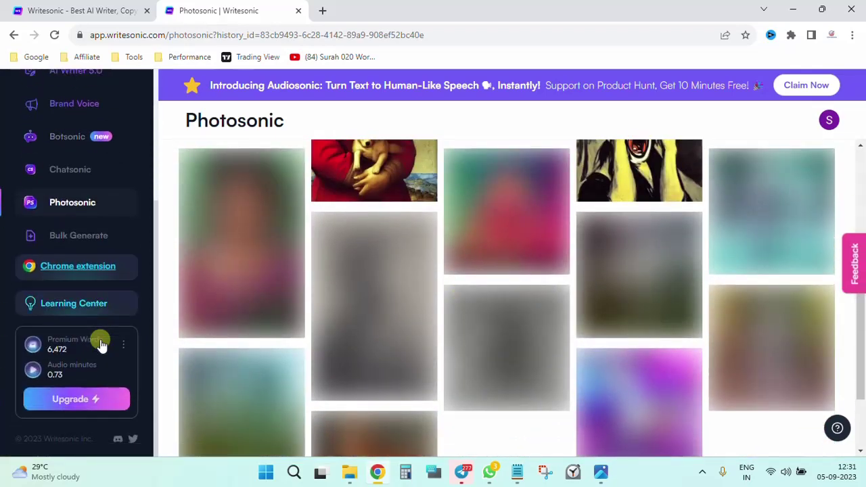
pyautogui.moveTo(396, 252)
pyautogui.moveTo(194, 257)
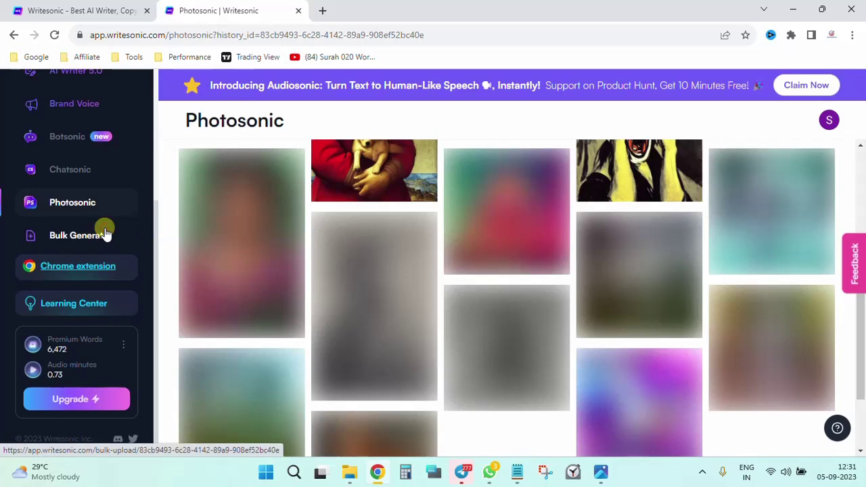
pyautogui.moveTo(417, 243)
pyautogui.scroll(5, 417, 243)
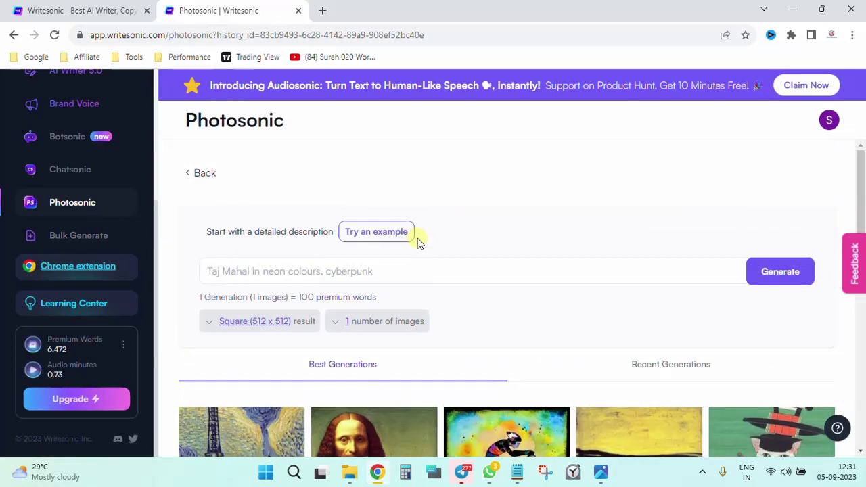
pyautogui.scroll(-6, 413, 295)
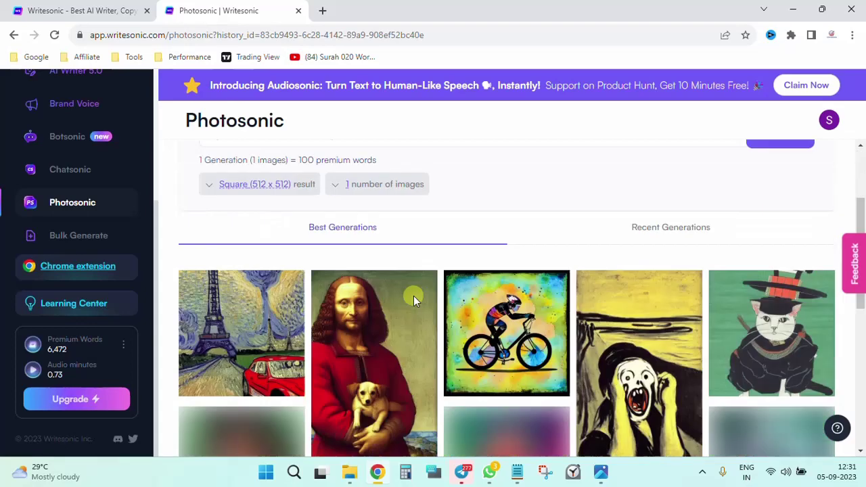
pyautogui.moveTo(413, 296)
pyautogui.scroll(5, 414, 296)
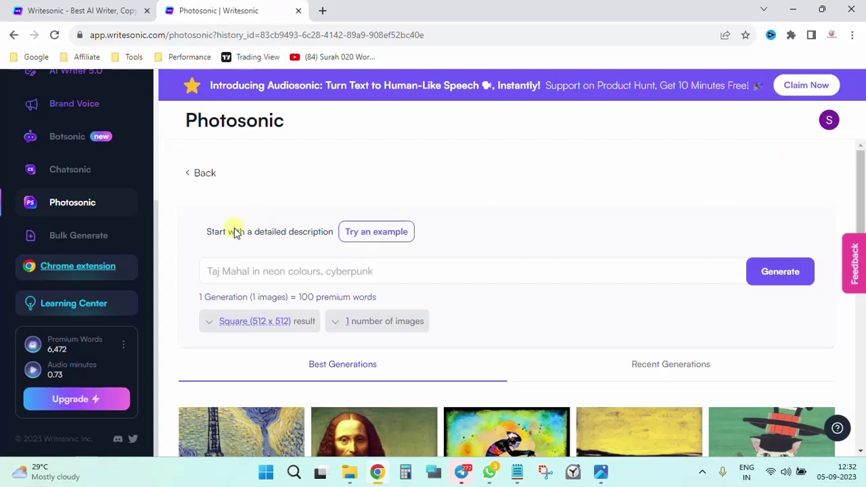
pyautogui.scroll(3, 101, 190)
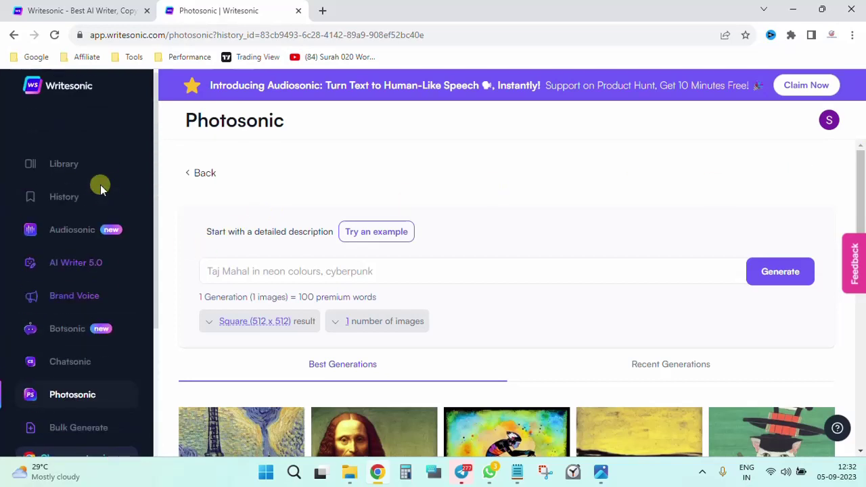
pyautogui.scroll(1, 100, 189)
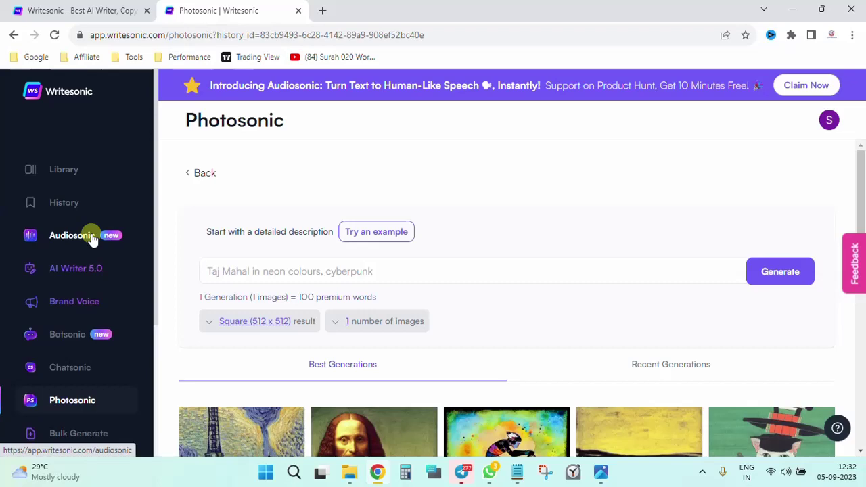
pyautogui.scroll(-4, 299, 277)
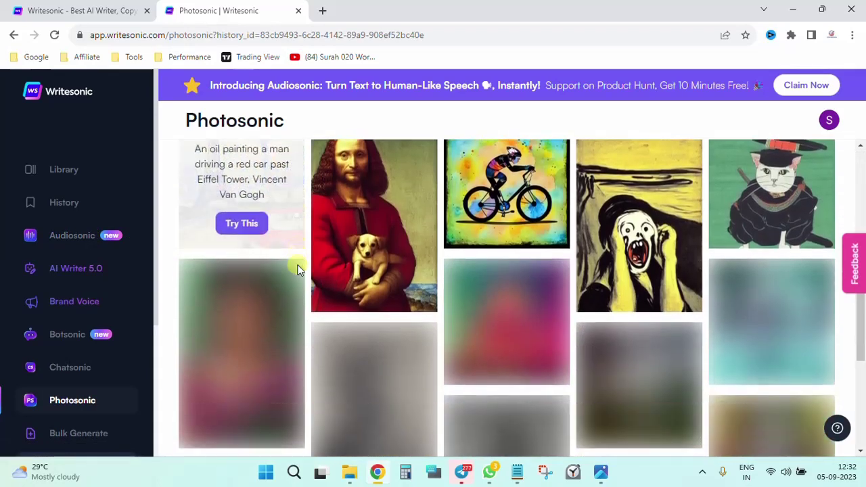
pyautogui.scroll(1, 300, 269)
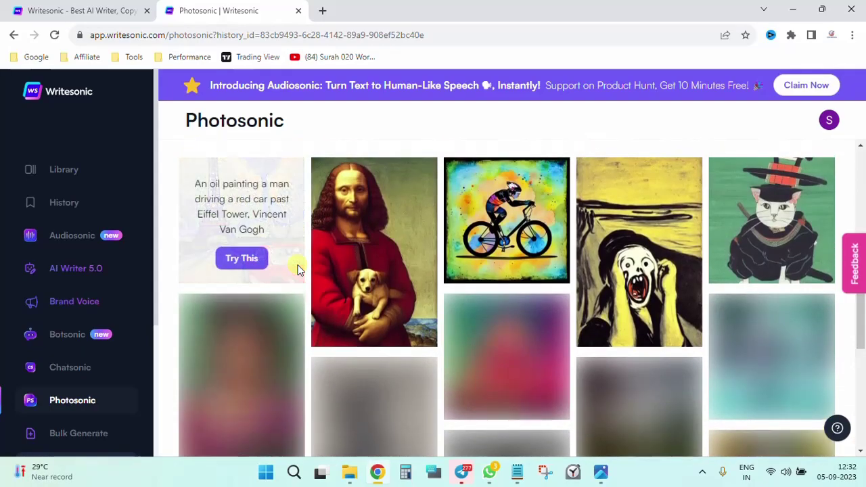